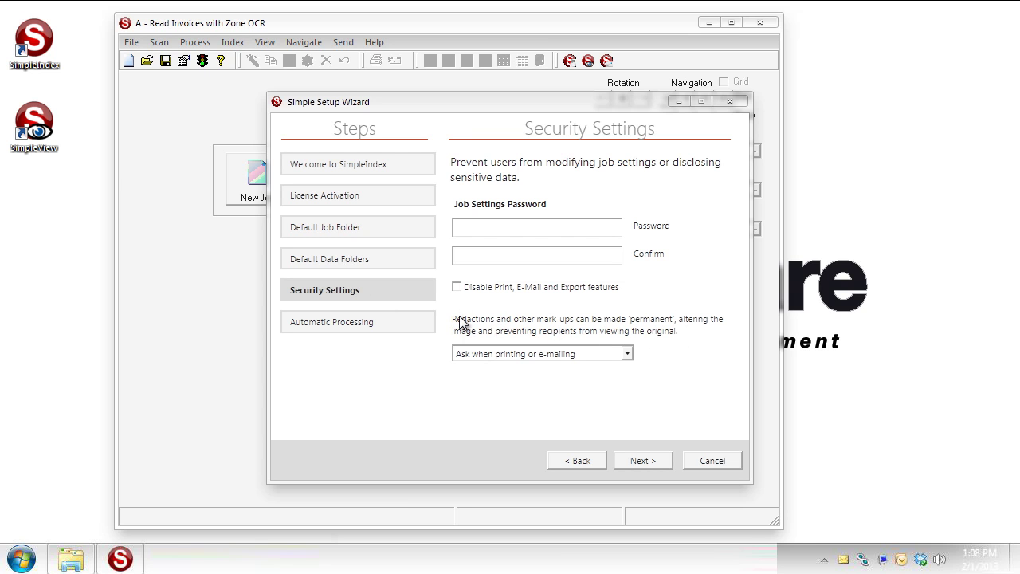
Step: Examine the choices for making annotations permanent in the security settings, and cancel the setup wizard
left_click(627, 353)
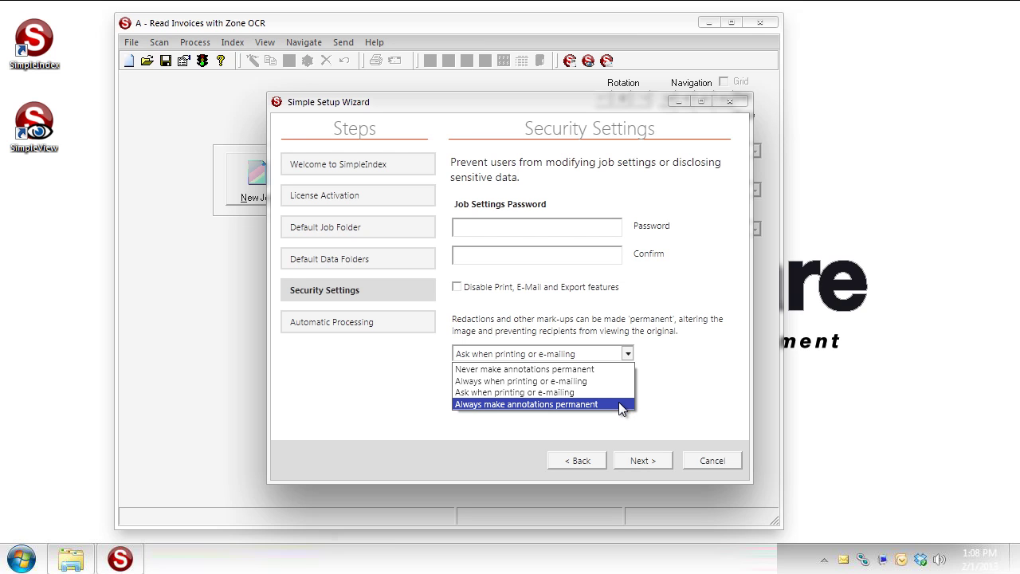
left_click(659, 432)
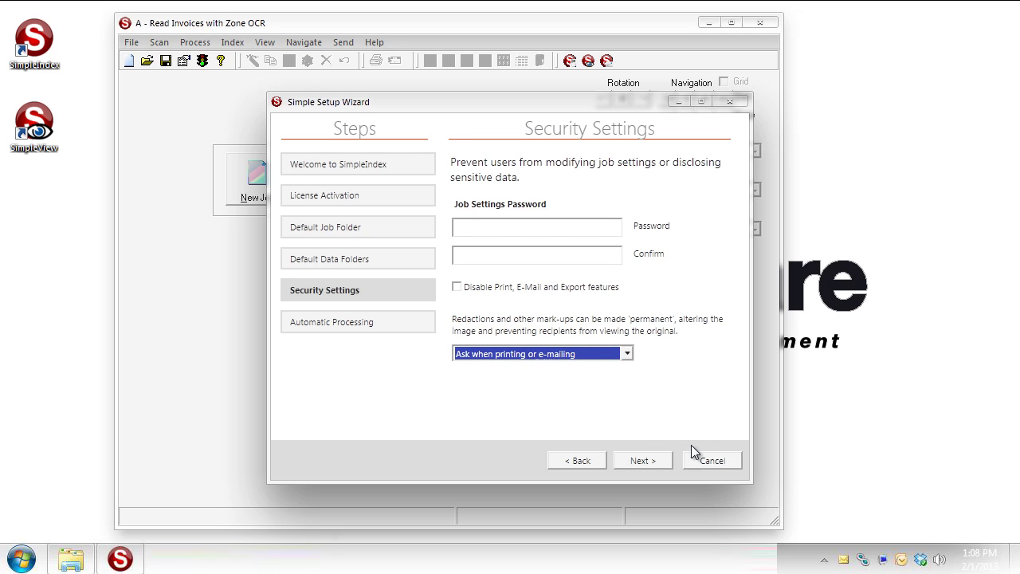
left_click(696, 465)
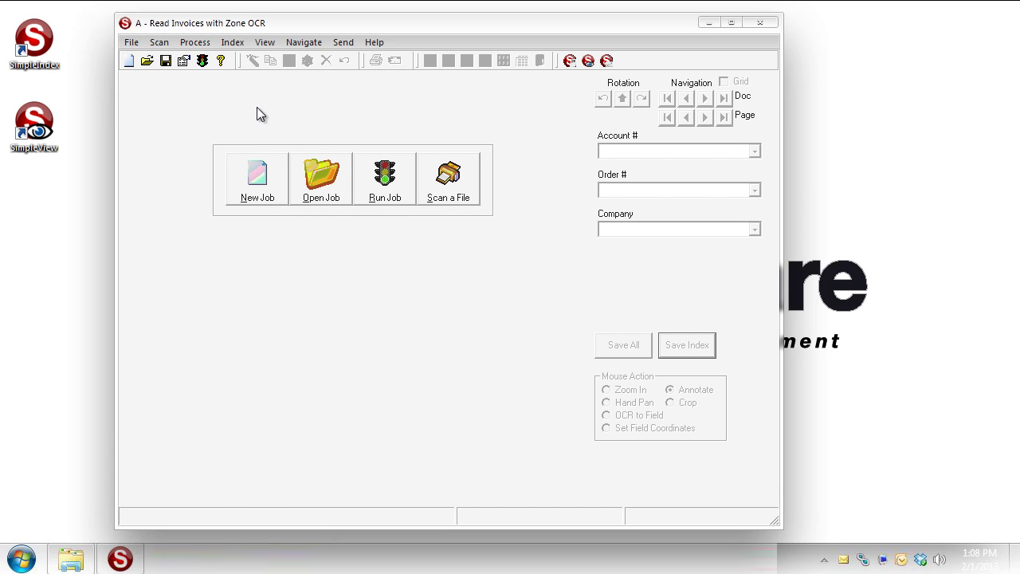
Step: Run the invoice job and circle the Sales Person cell on the first invoice with a freehand line
left_click(376, 199)
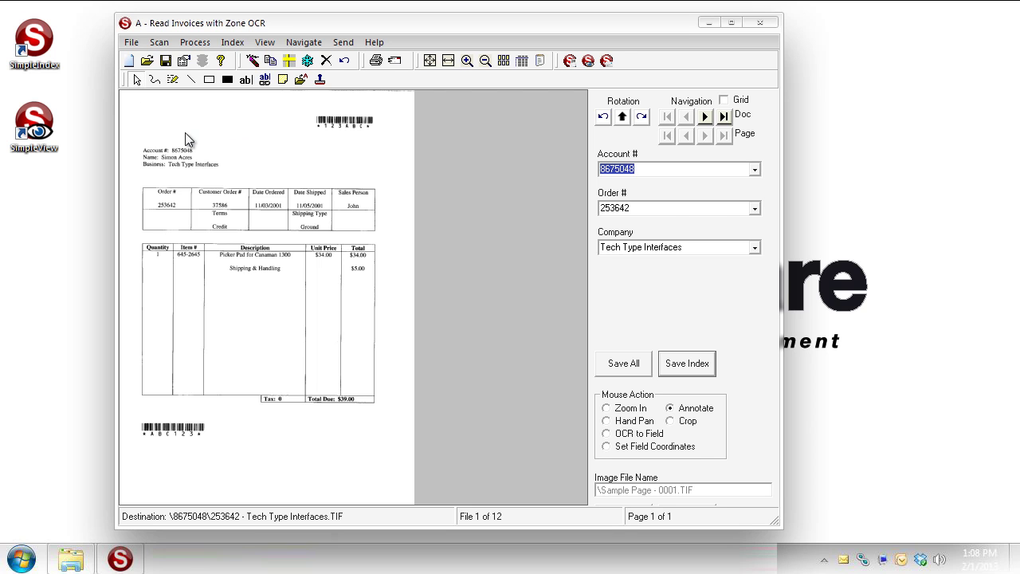
left_click(155, 79)
mouse_move(369, 183)
left_mouse_down()
mouse_move(338, 190)
mouse_move(341, 201)
mouse_move(373, 206)
mouse_move(368, 183)
left_mouse_up()
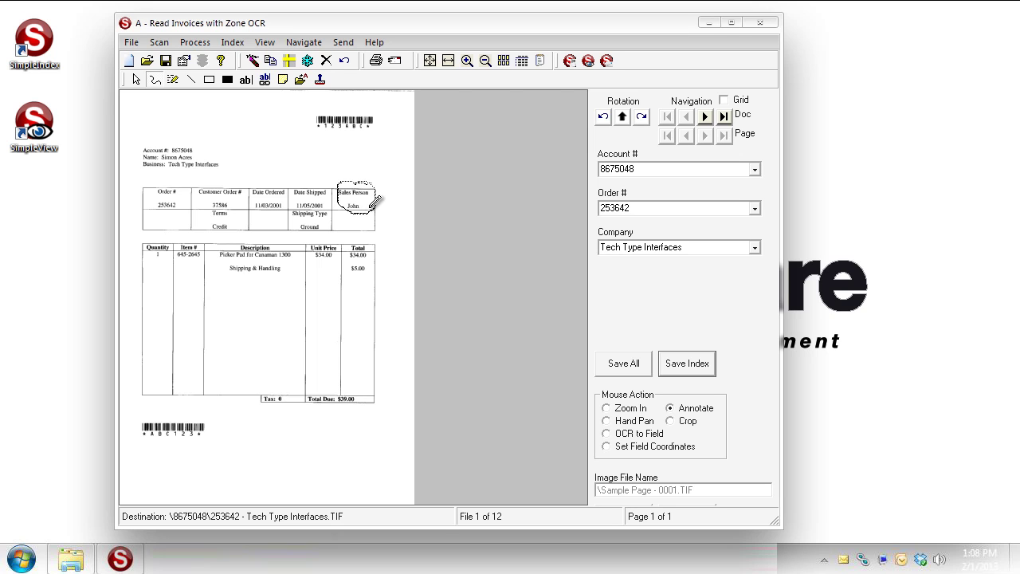
Step: Set the freehand circle's color to blue and its line width to 10 pixels
right_click(369, 207)
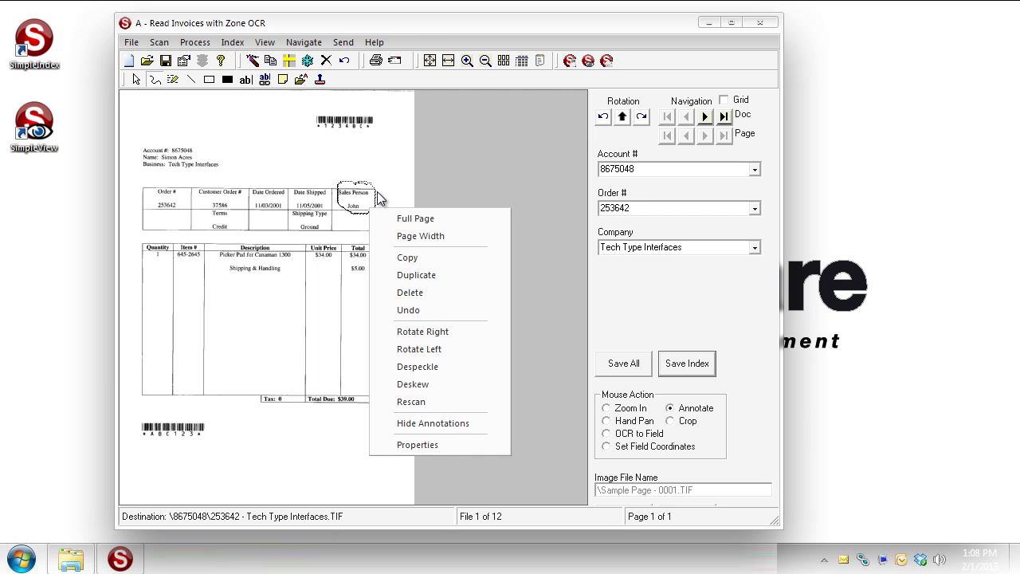
right_click(377, 192)
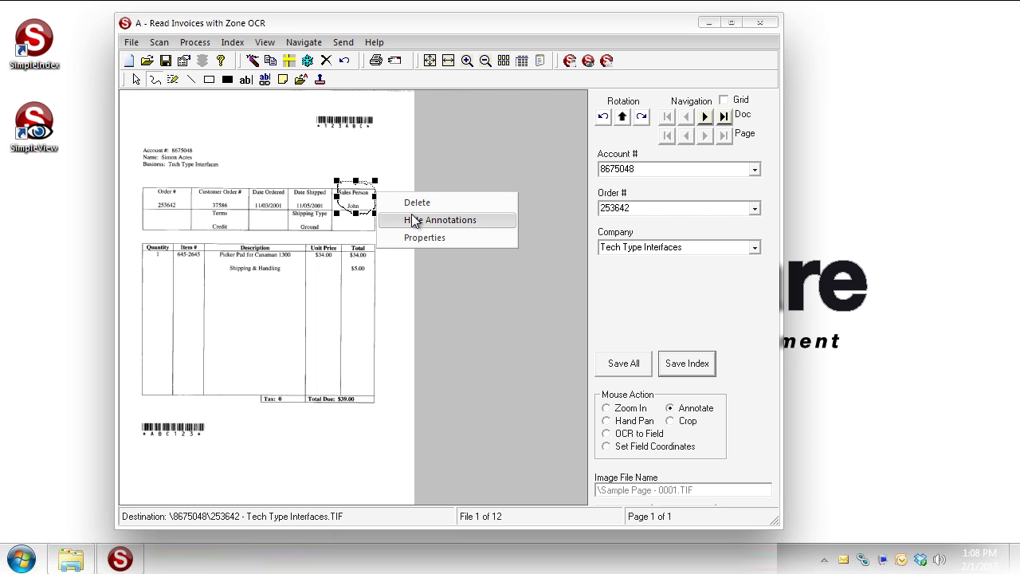
left_click(423, 238)
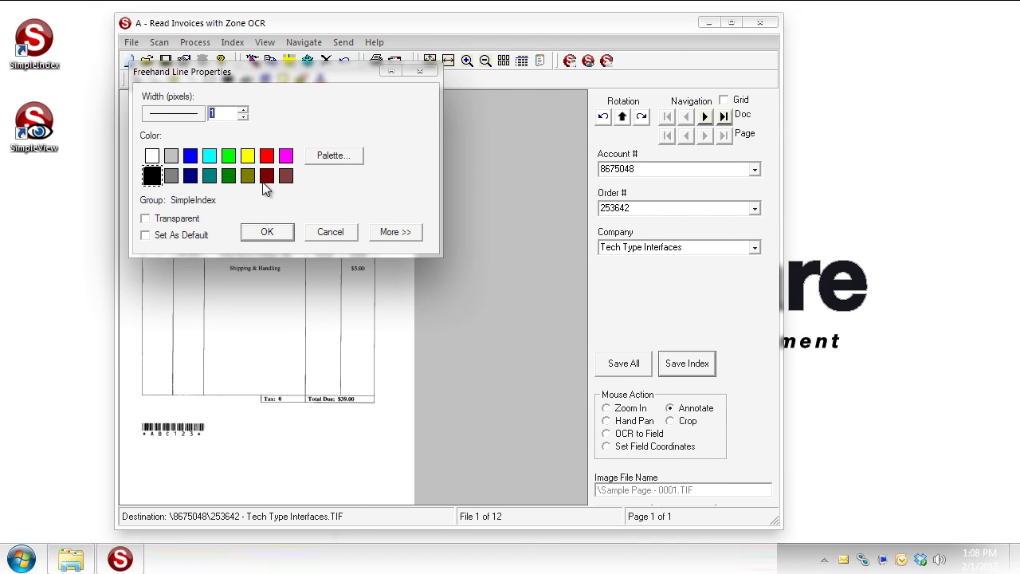
left_click(189, 156)
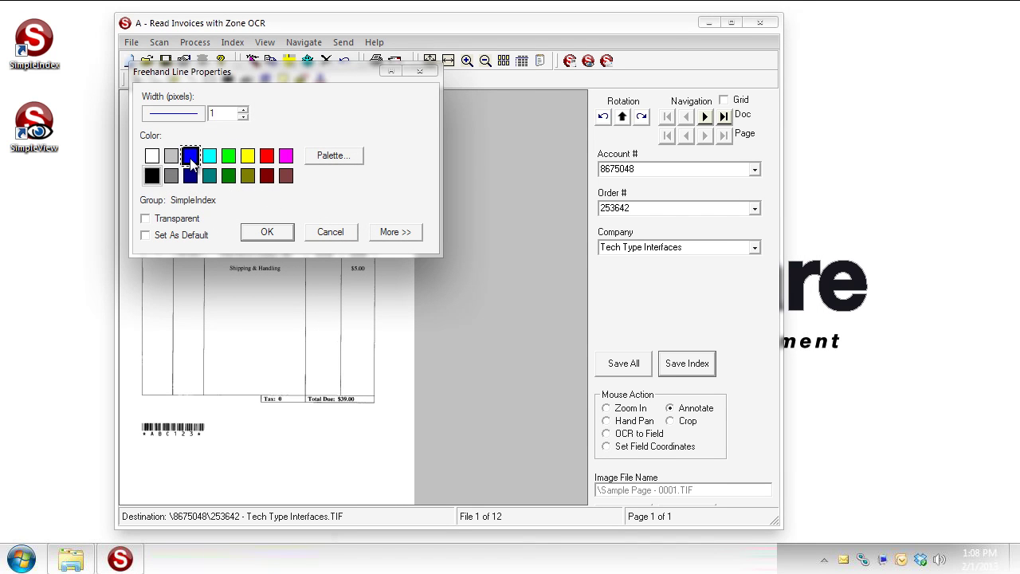
left_click(244, 110)
left_click(243, 110)
left_click(243, 110)
left_click(244, 110)
left_click(244, 110)
left_click(243, 110)
left_click(244, 110)
left_click(244, 110)
left_click(244, 110)
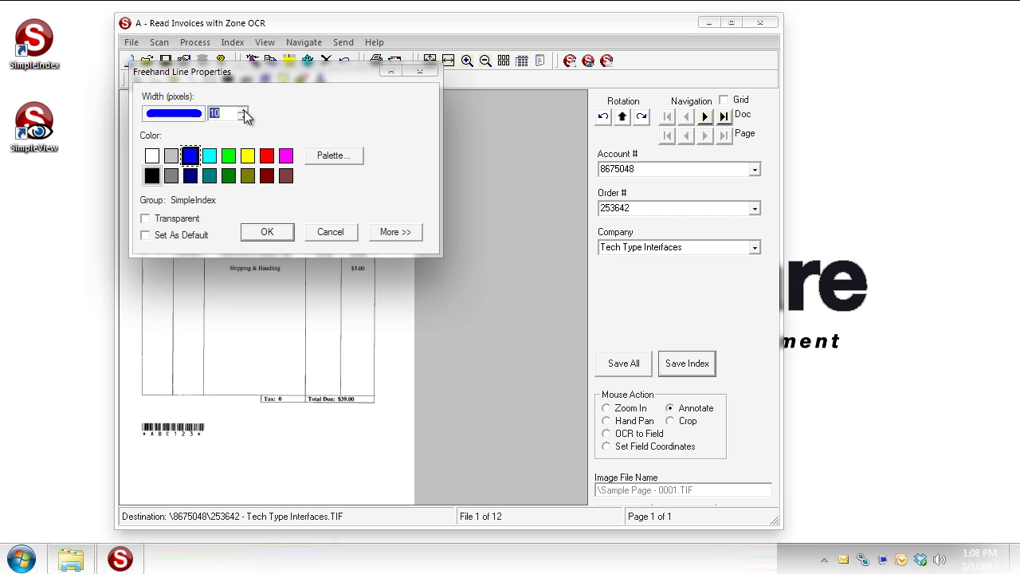
left_click(267, 232)
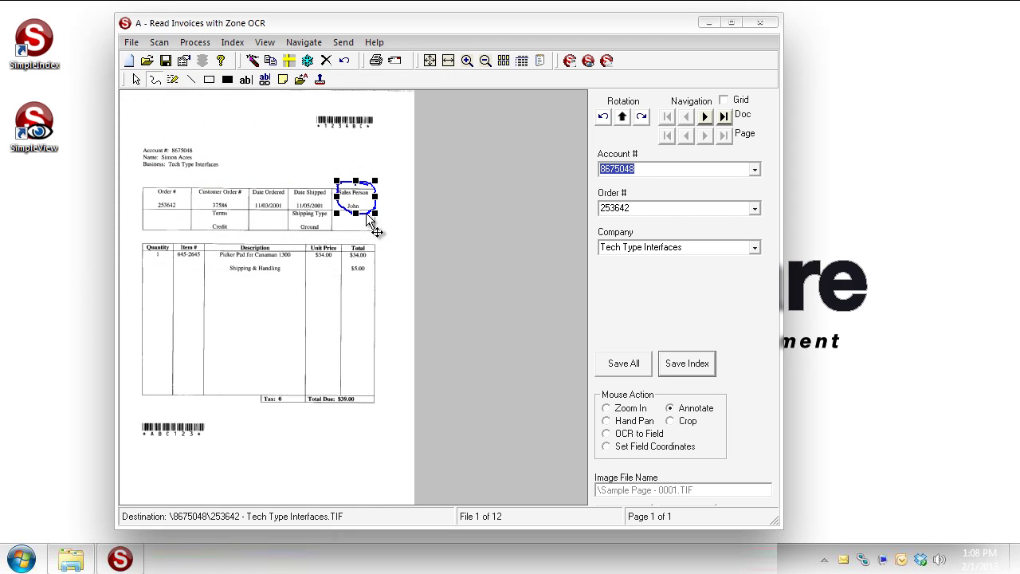
left_click(136, 79)
Step: Highlight the account, name and business lines on the invoice and change the highlight color to cyan
left_click(170, 83)
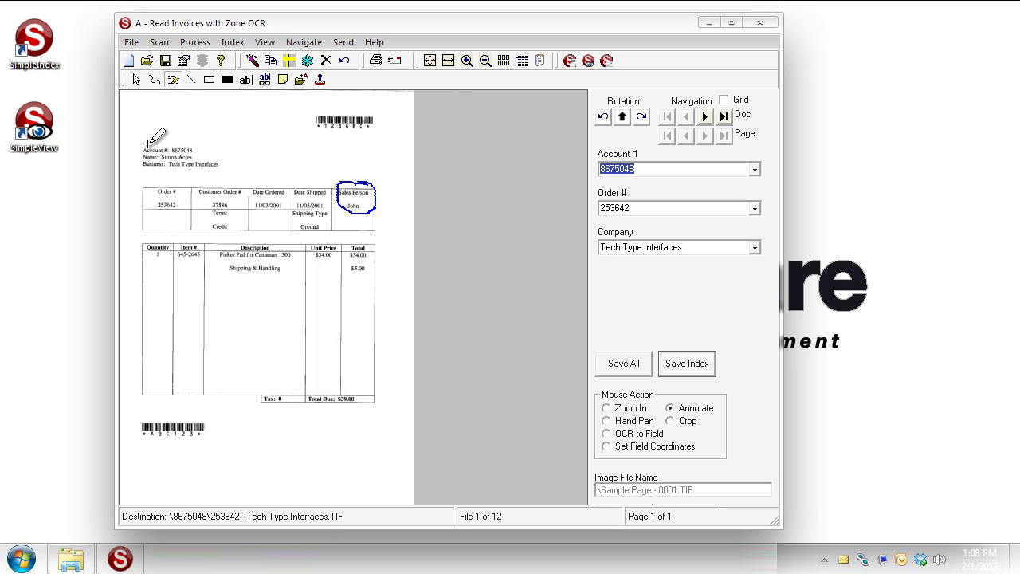
left_click_drag(141, 144, 226, 176)
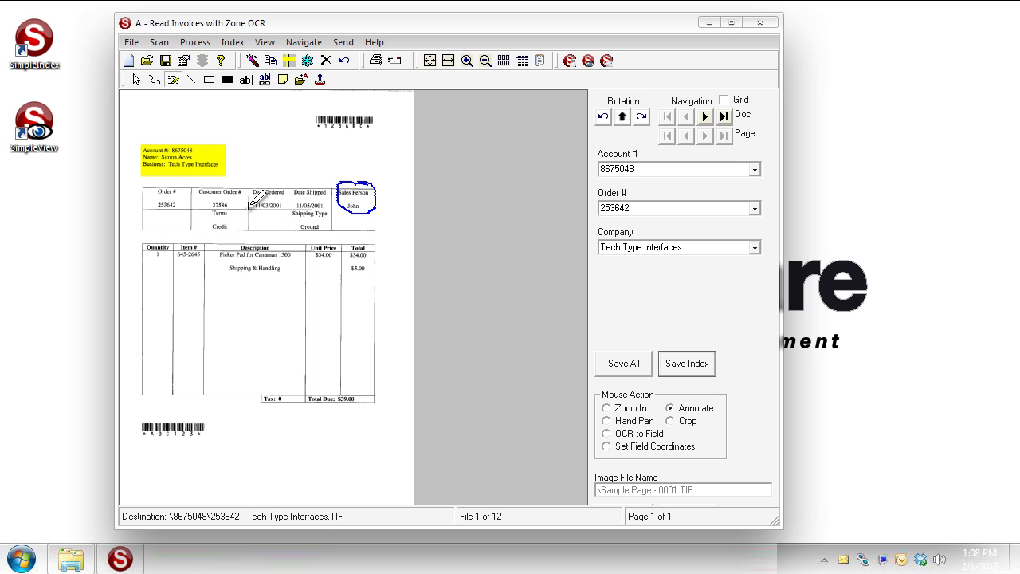
right_click(209, 166)
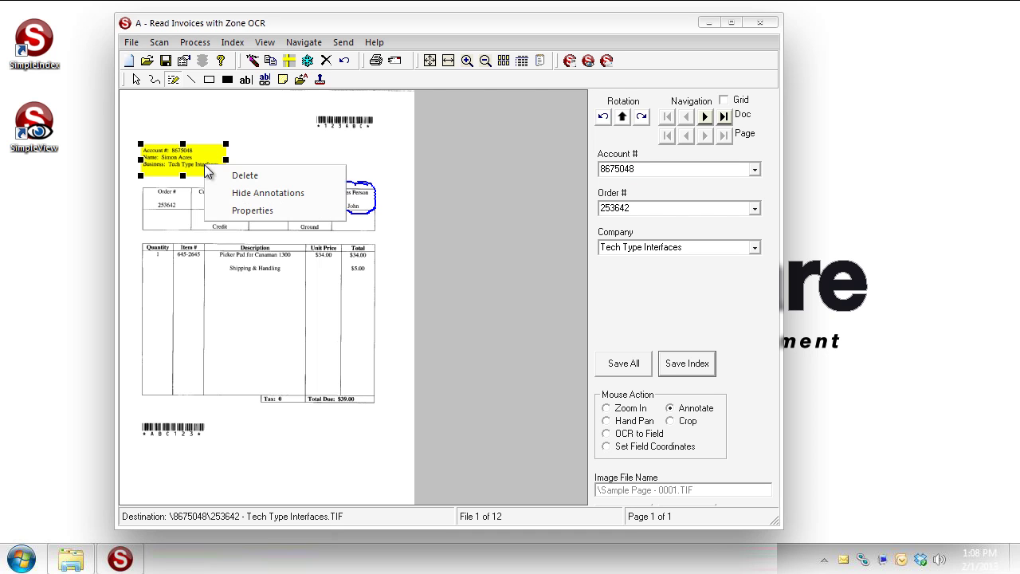
left_click(233, 210)
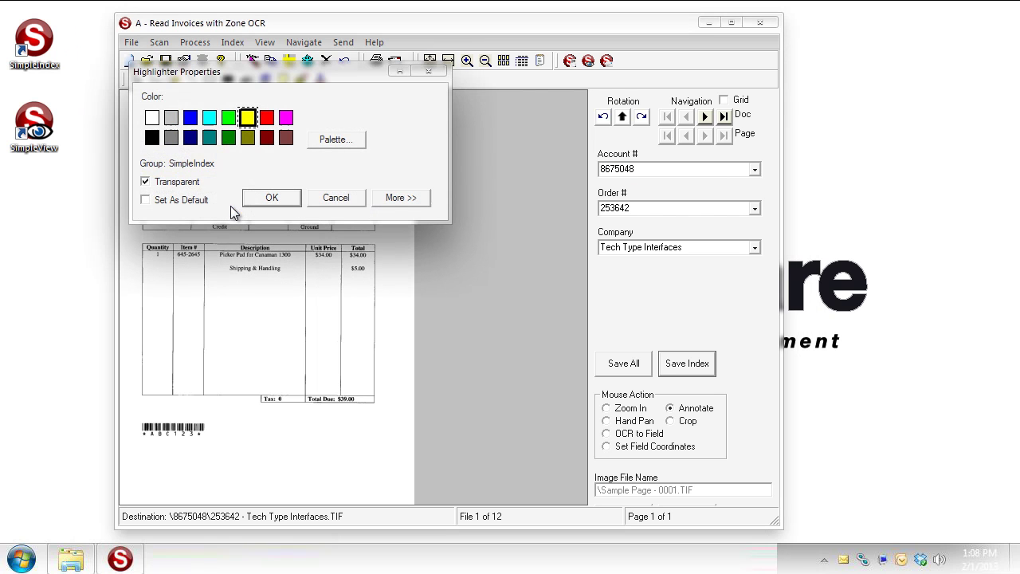
left_click(210, 118)
left_click(254, 197)
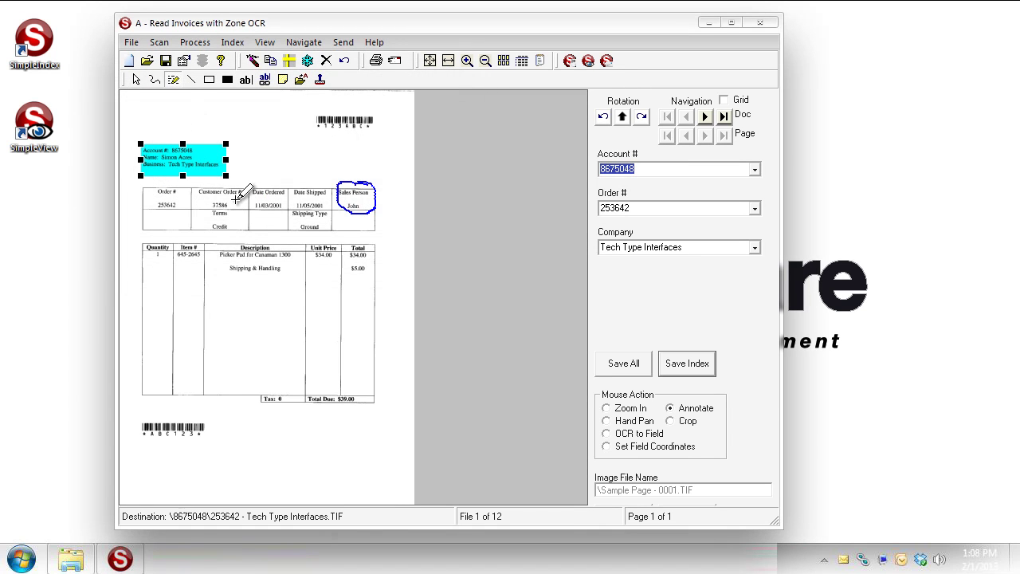
Step: Underline the Total Due amount with a straight line and draw a hollow rectangle around the invoice's line items
left_click(192, 79)
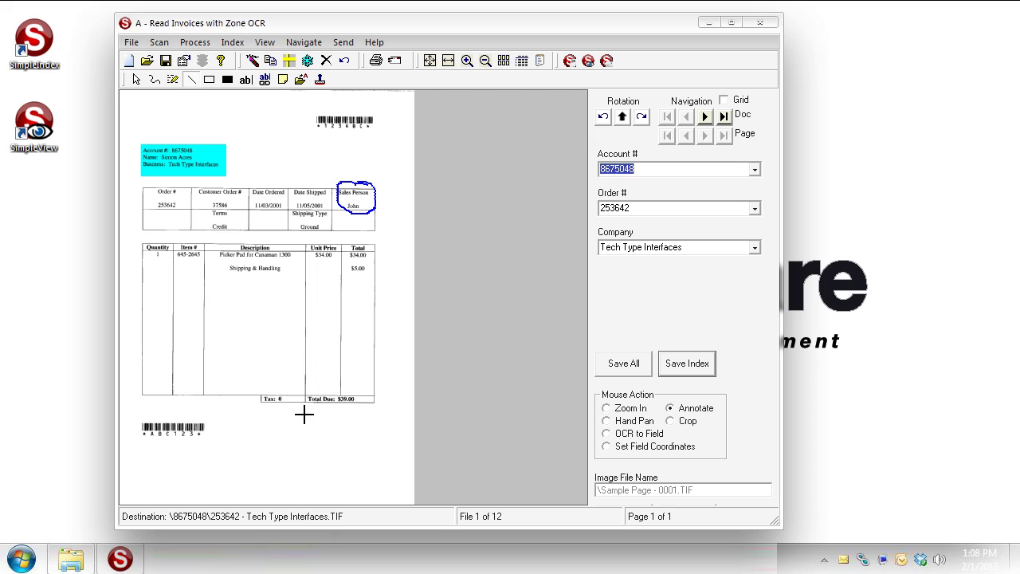
left_click_drag(304, 410, 378, 410)
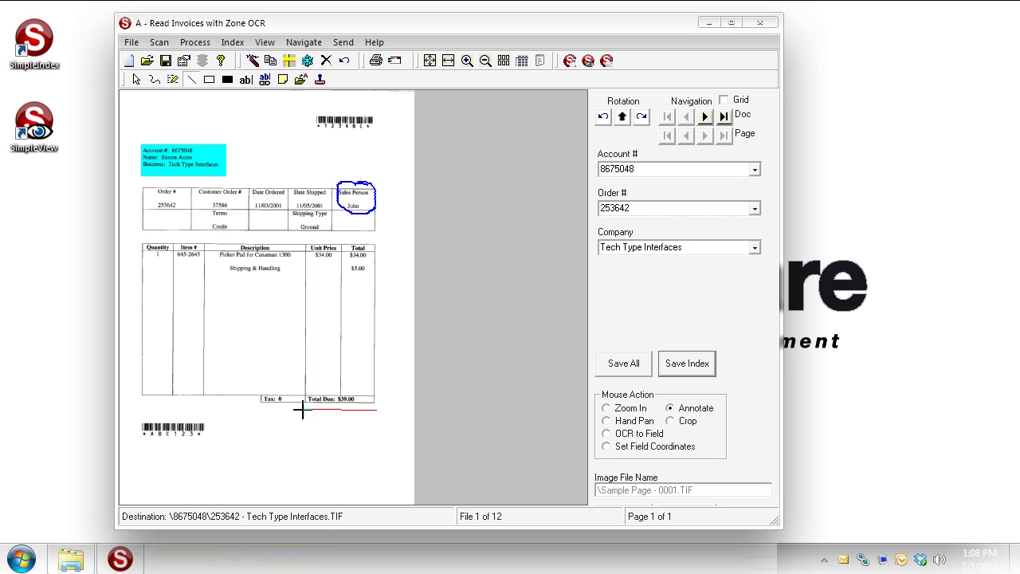
left_click(211, 81)
mouse_move(147, 245)
left_mouse_down()
mouse_move(335, 271)
mouse_move(380, 288)
left_mouse_up()
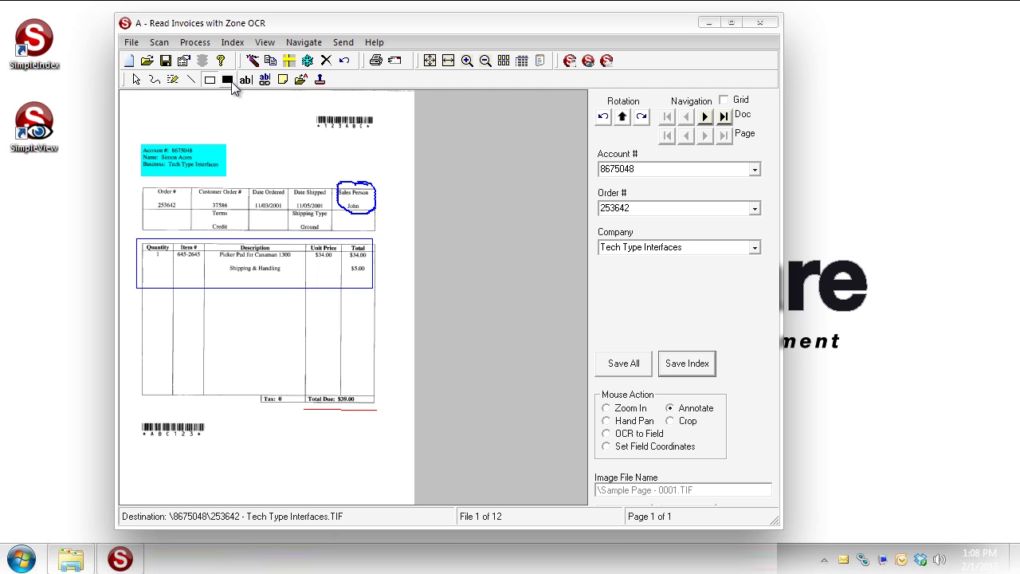
Step: Cover the barcode at the top of the invoice with a filled rectangle and set its color to black
left_click(228, 79)
left_click_drag(300, 103, 391, 141)
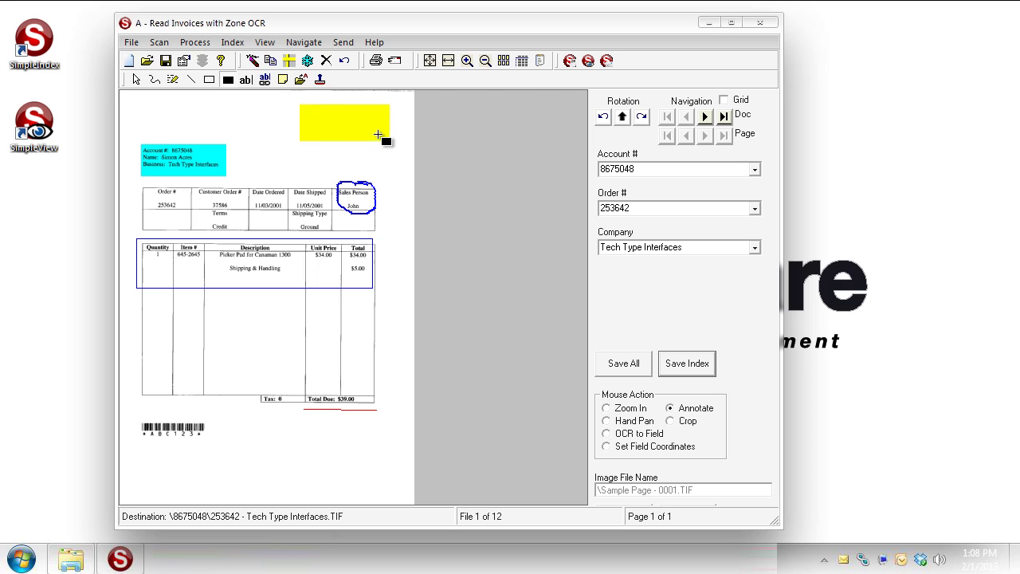
right_click(380, 140)
left_click(411, 179)
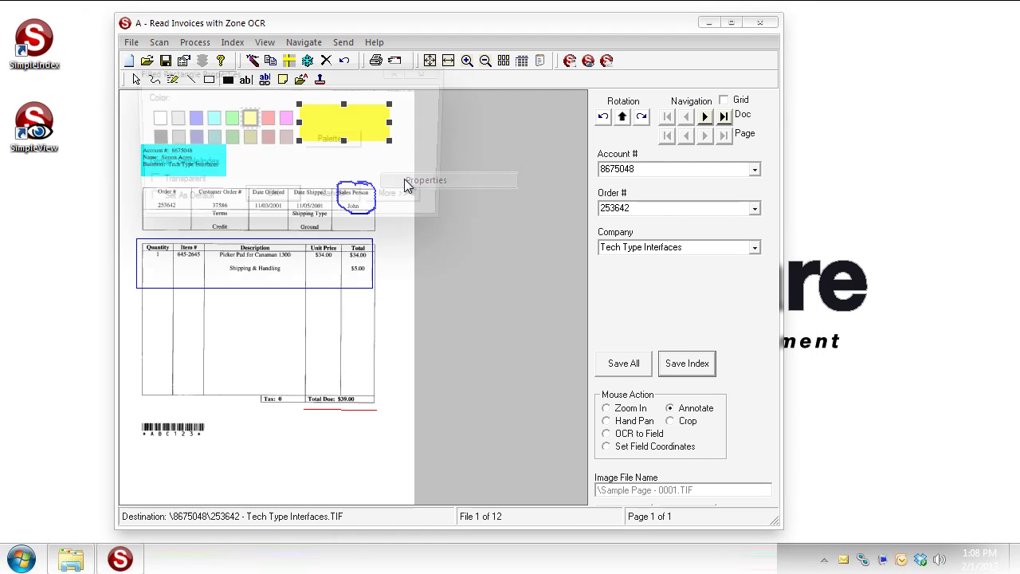
left_click(151, 137)
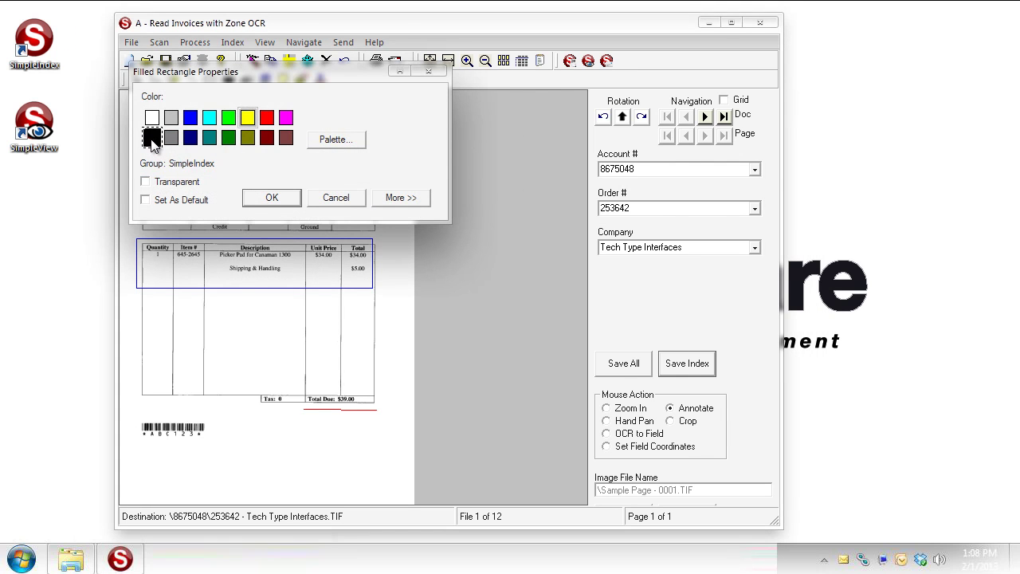
left_click(271, 197)
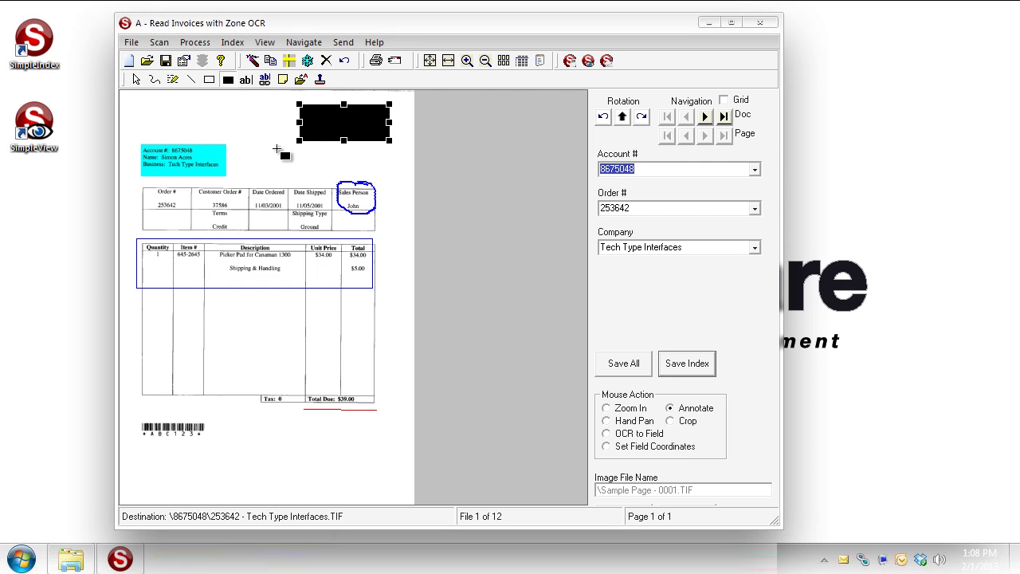
Step: Add a text annotation reading "This is some text" in the blank area below the Total Due line
left_click(247, 87)
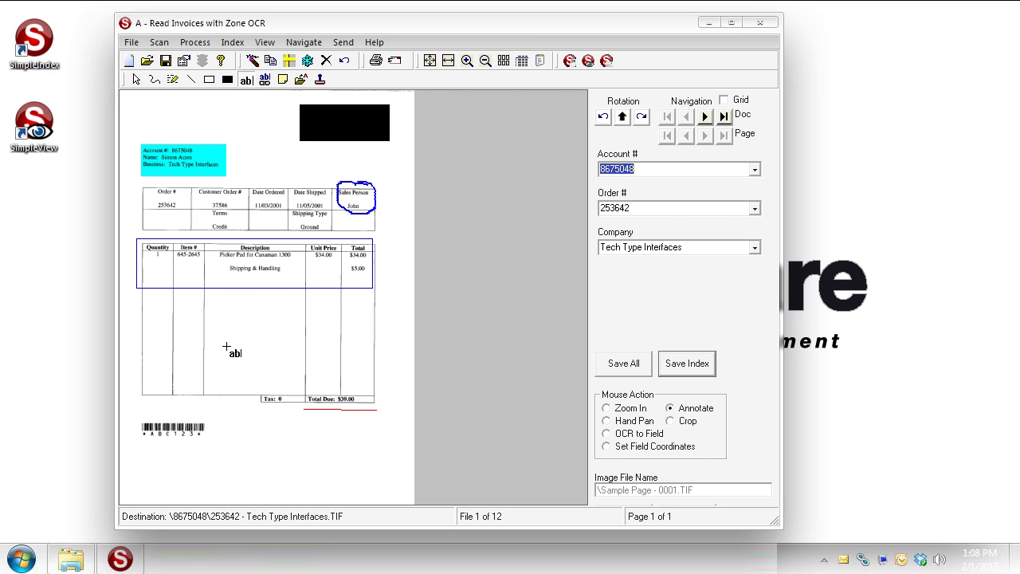
mouse_move(267, 441)
left_mouse_down()
mouse_move(365, 490)
mouse_move(354, 482)
left_mouse_up()
type("Th")
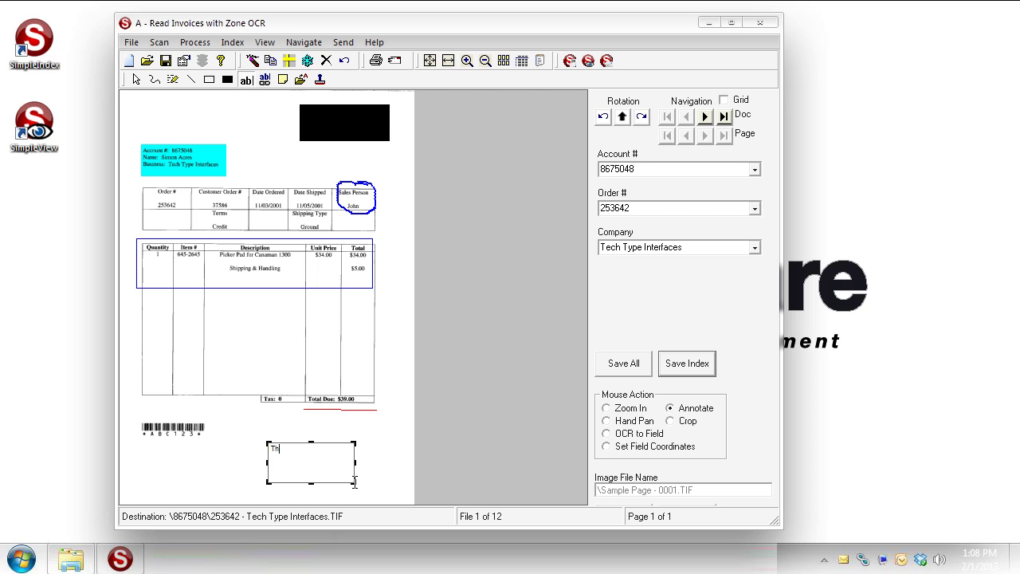
type("is is some text")
left_click(138, 80)
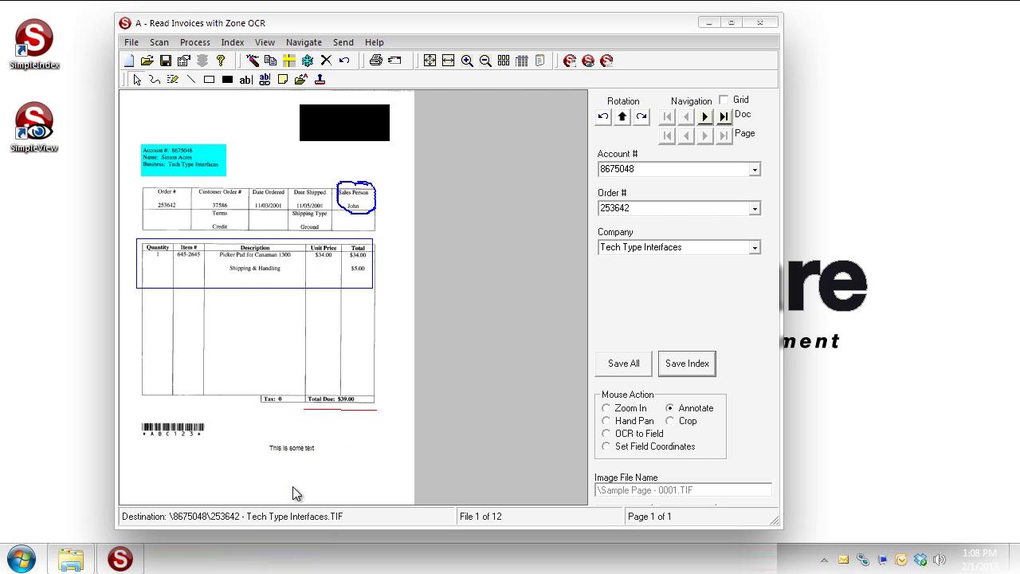
Step: Append "add some more text" to the existing text annotation
left_click(308, 454)
double_click(323, 466)
type("add som")
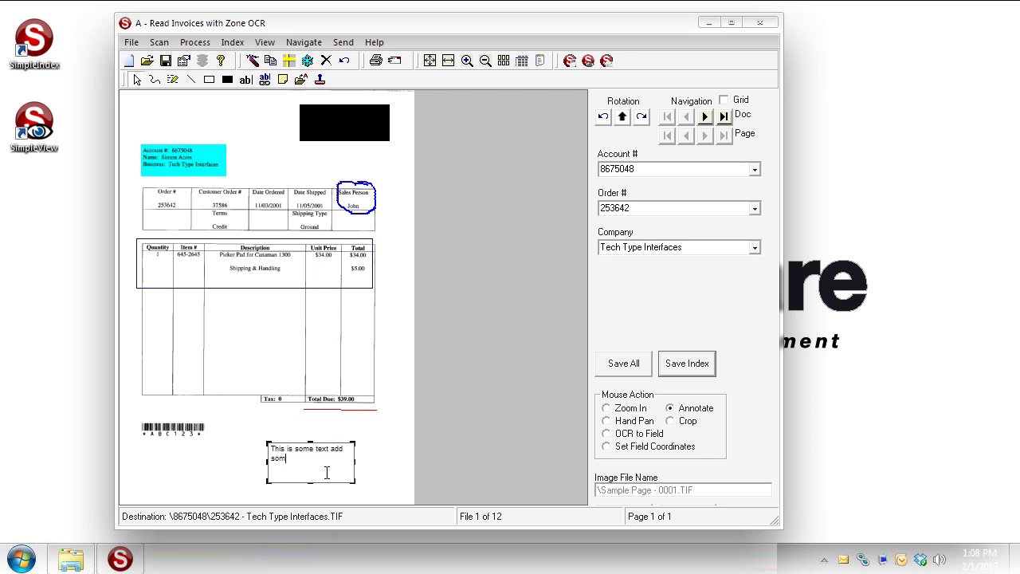
type("e more text")
left_click(380, 451)
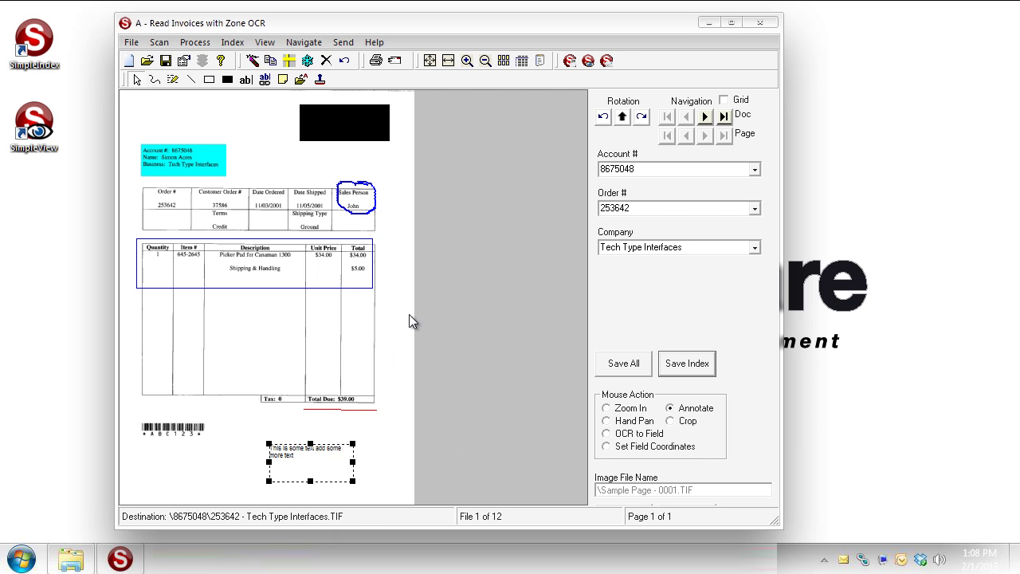
left_click(264, 81)
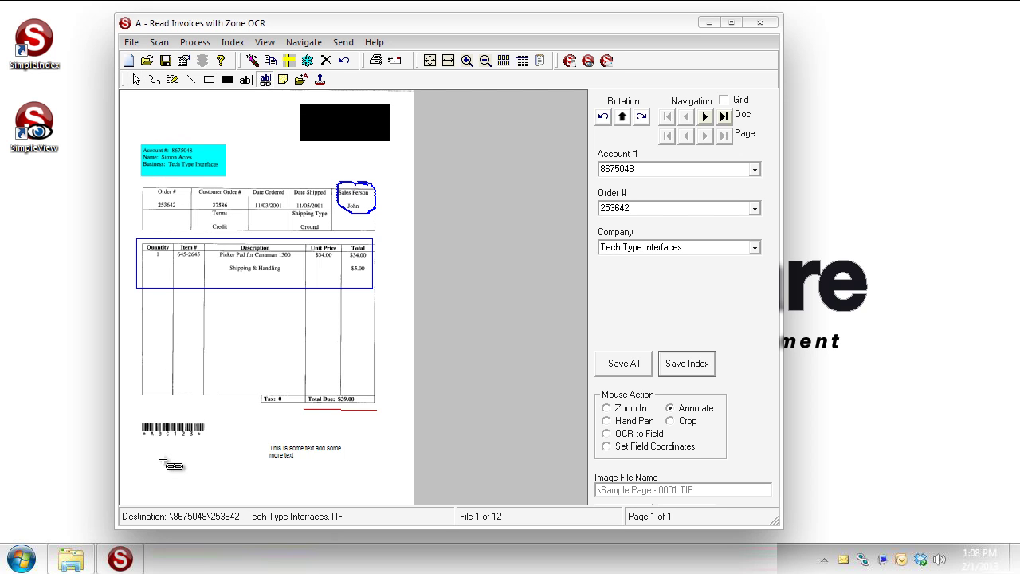
mouse_move(146, 446)
left_mouse_down()
mouse_move(231, 475)
mouse_move(213, 473)
left_mouse_up()
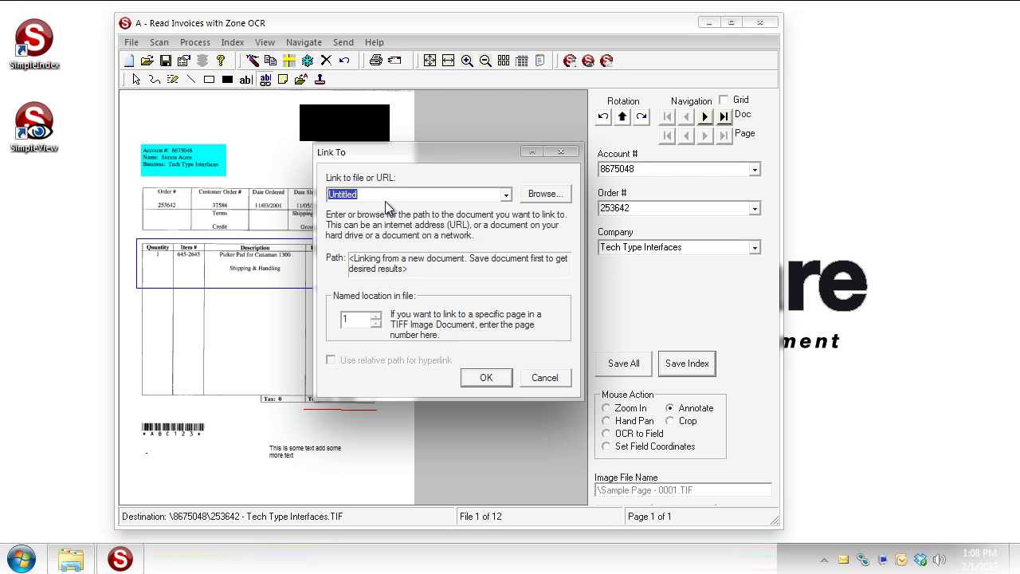
left_click(505, 196)
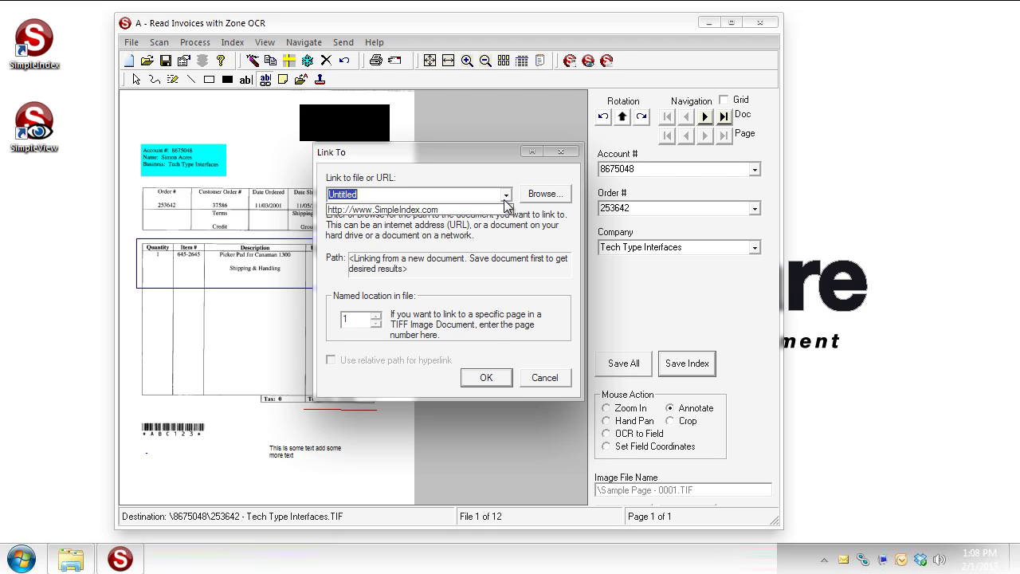
left_click(464, 211)
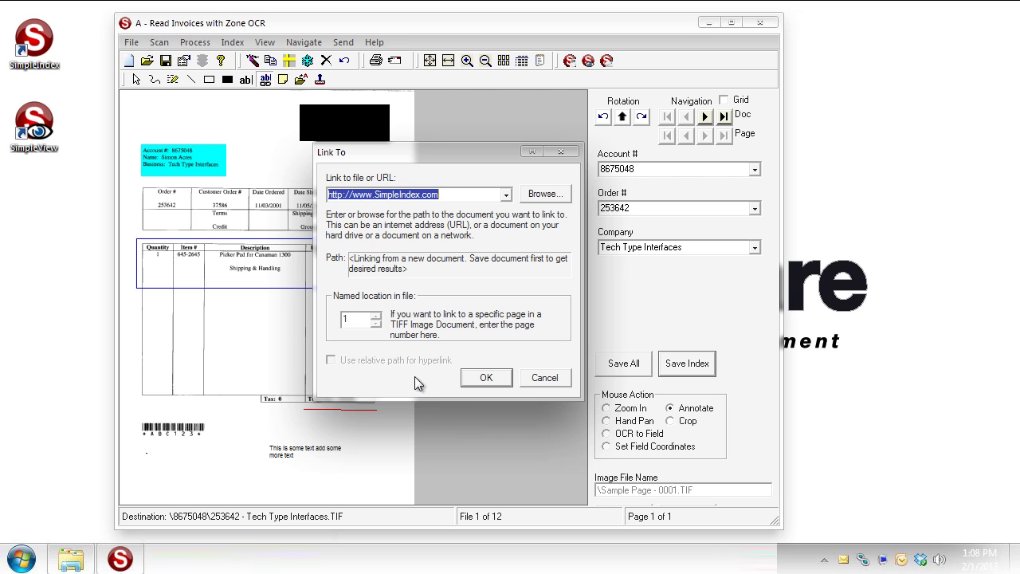
left_click(482, 377)
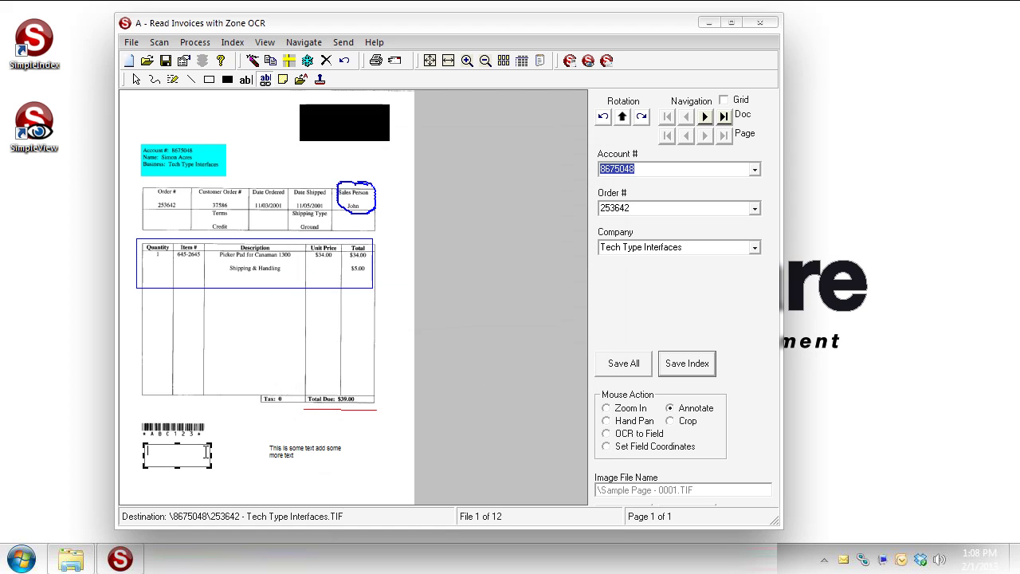
type("jump to SimpleIndex.")
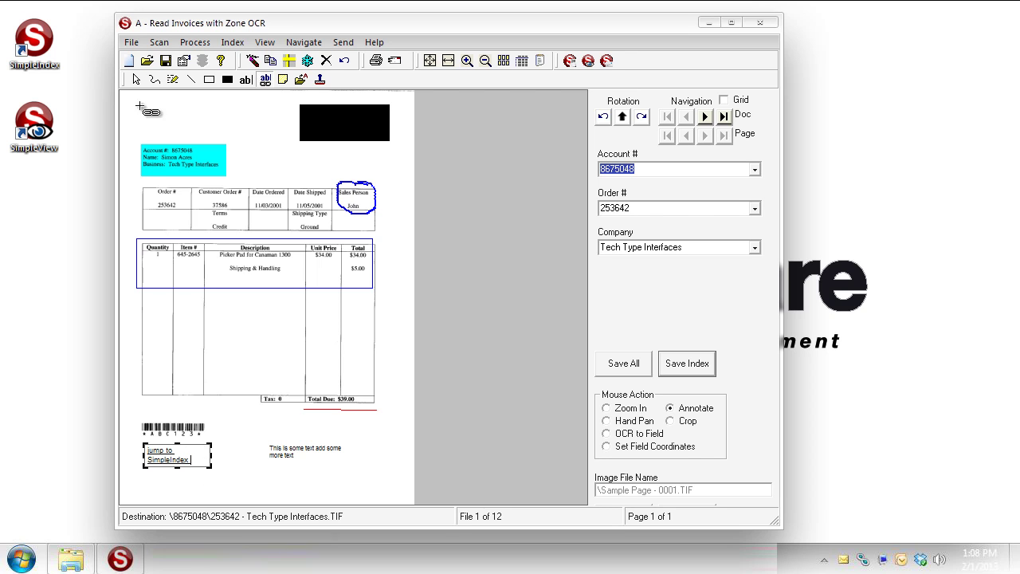
left_click(137, 81)
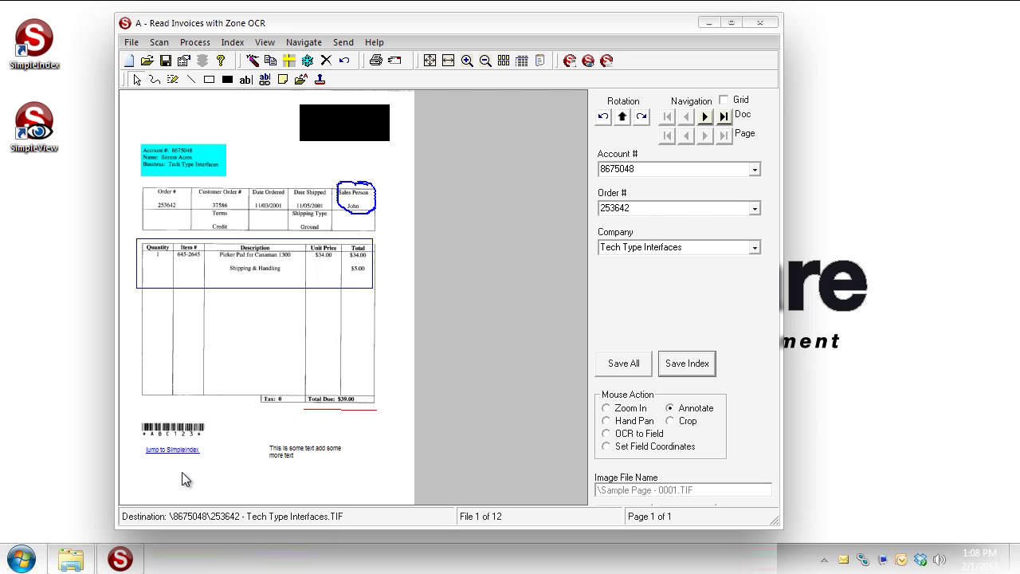
Step: Add a yellow sticky note in the lower part of the item table, addressing the salesperson by first name with "Deal with this"
mouse_move(176, 460)
left_click(283, 81)
mouse_move(254, 320)
left_mouse_down()
mouse_move(284, 358)
mouse_move(314, 372)
left_mouse_up()
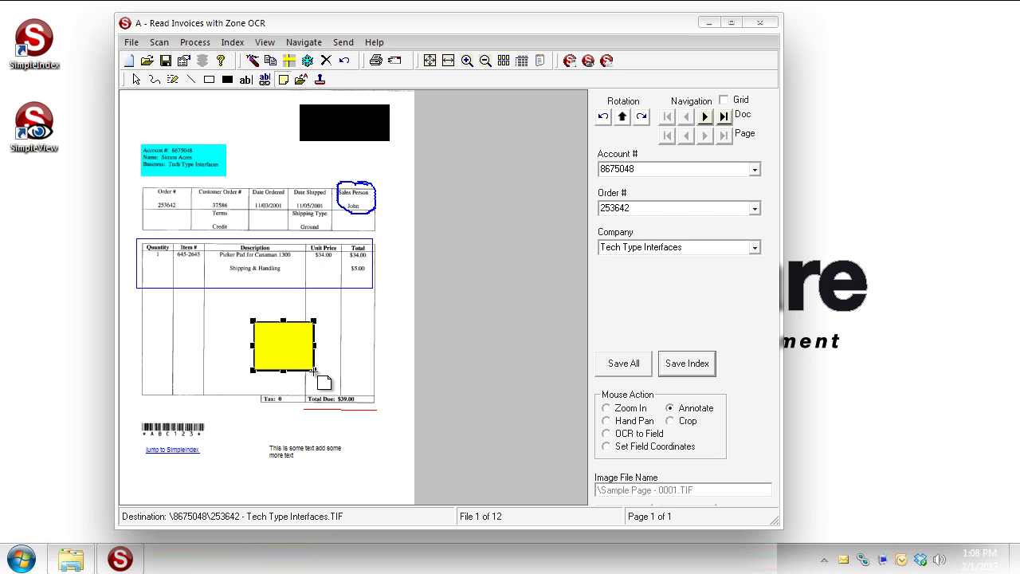
type("Hey John Deal with this")
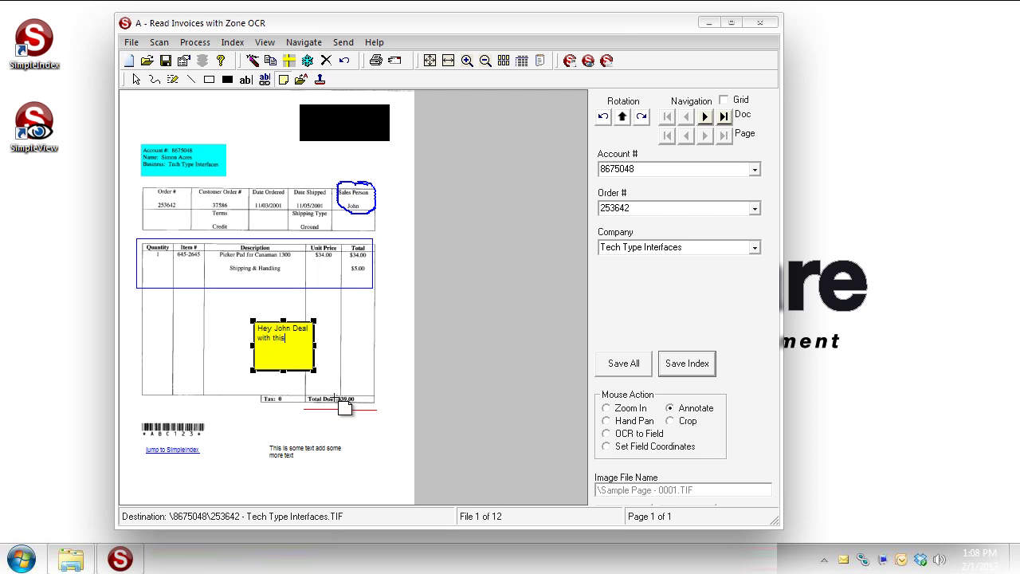
left_click(344, 366)
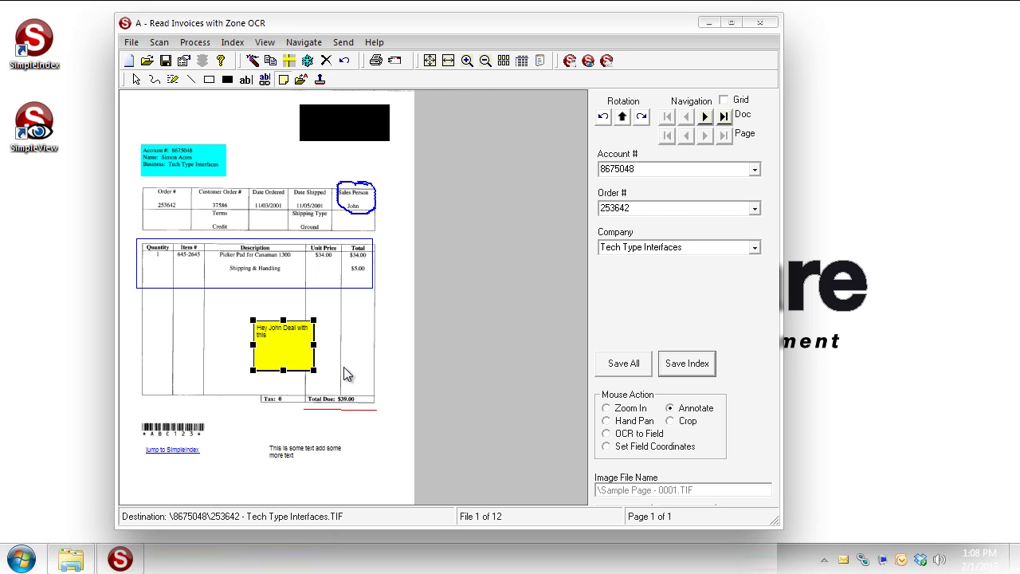
Step: Reopen the sticky note's text for editing, leave it, and deselect the note
left_click(133, 80)
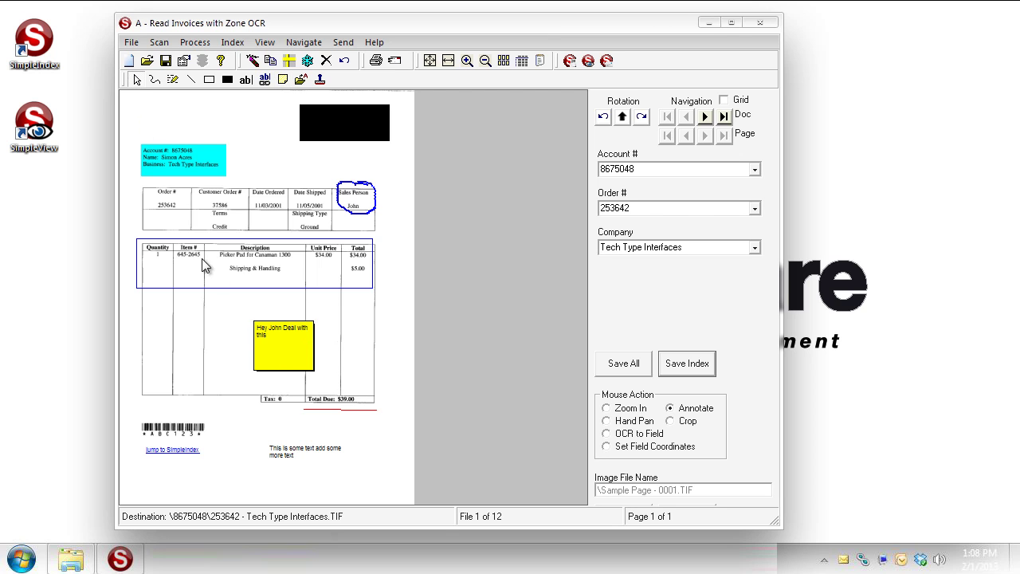
double_click(269, 355)
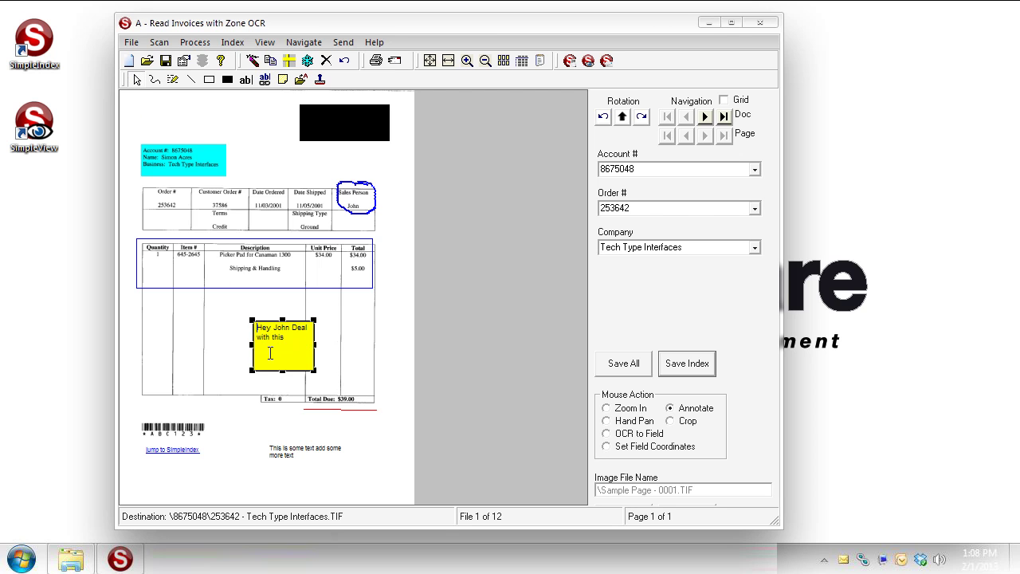
left_click(340, 356)
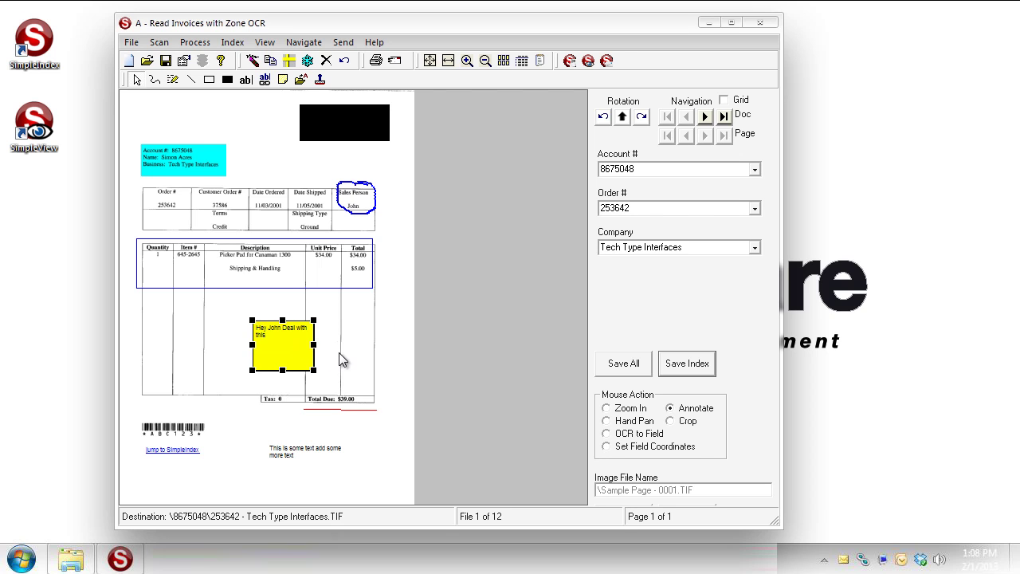
left_click(166, 356)
Step: Hide all annotations to view the original invoice, and show them again
right_click(392, 348)
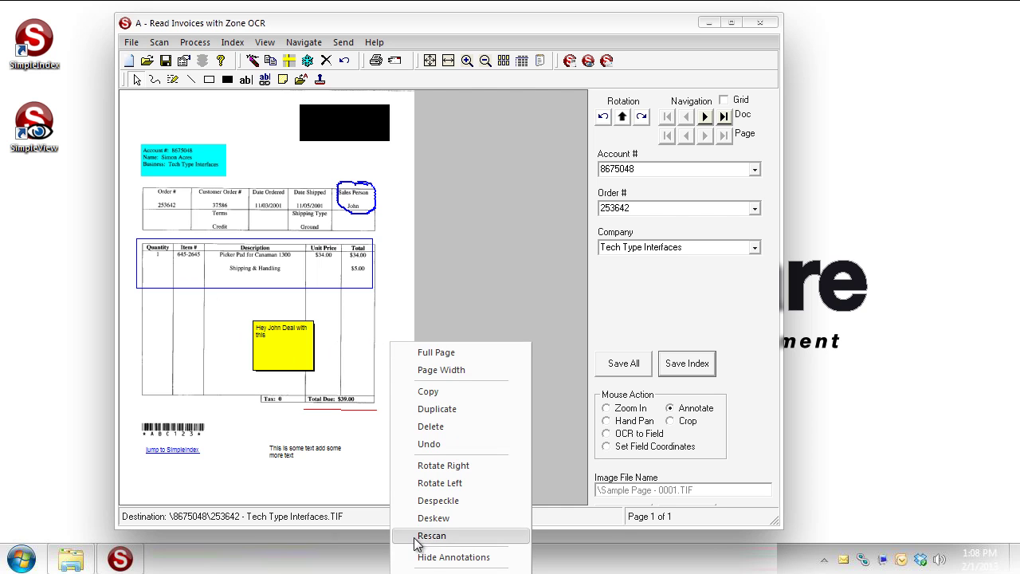
left_click(428, 557)
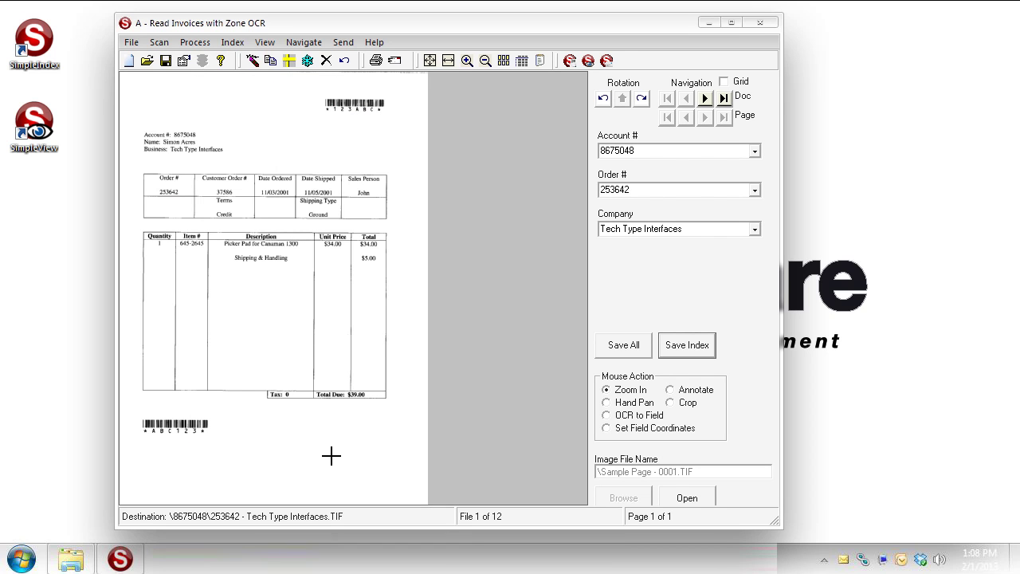
right_click(400, 372)
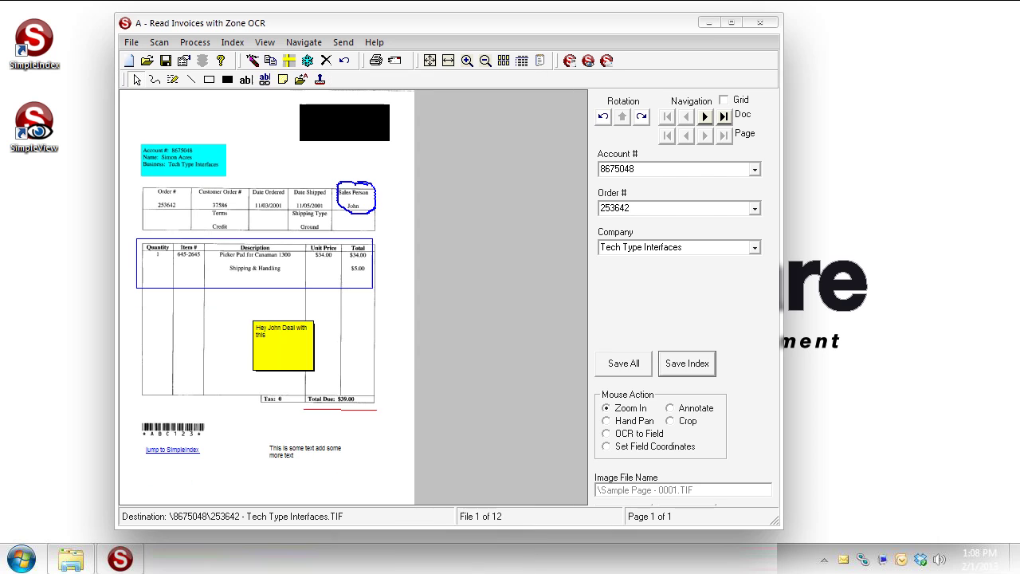
Step: Insert the text from Boilerplate.txt on the Desktop as an annotation near the bottom of the invoice, below the hyperlink
left_click(301, 78)
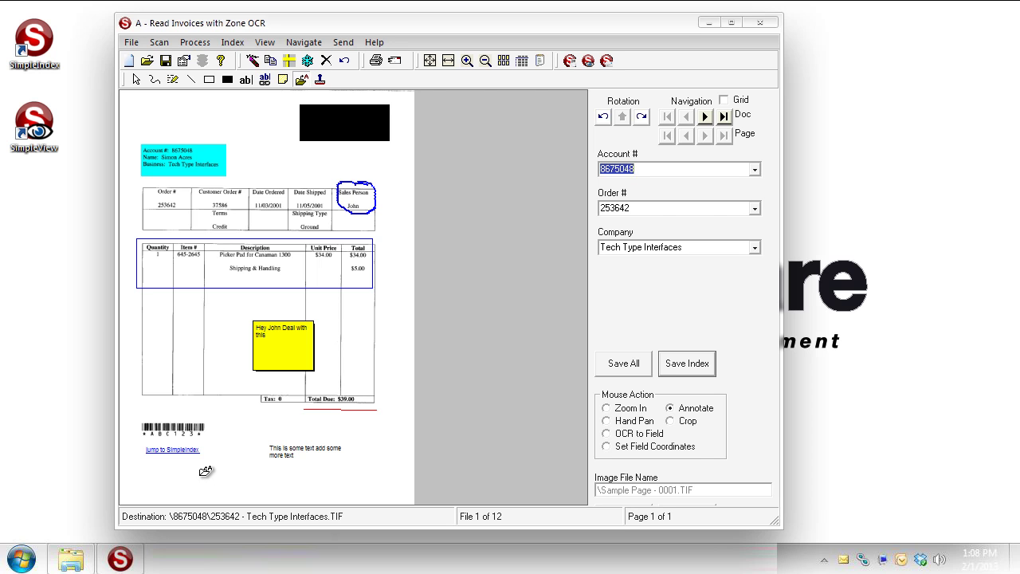
left_click(210, 472)
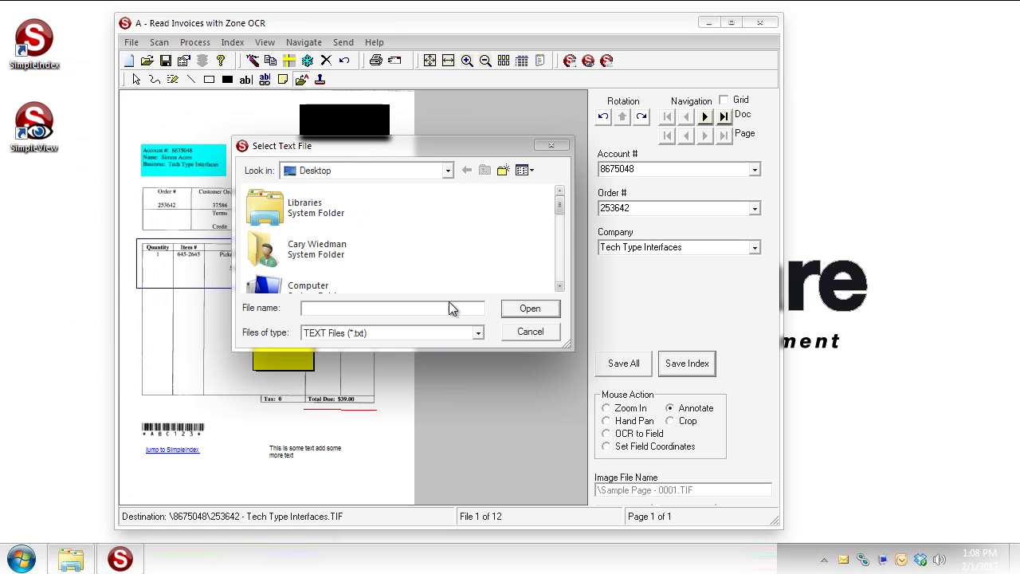
left_click_drag(561, 264, 561, 265)
left_click(317, 287)
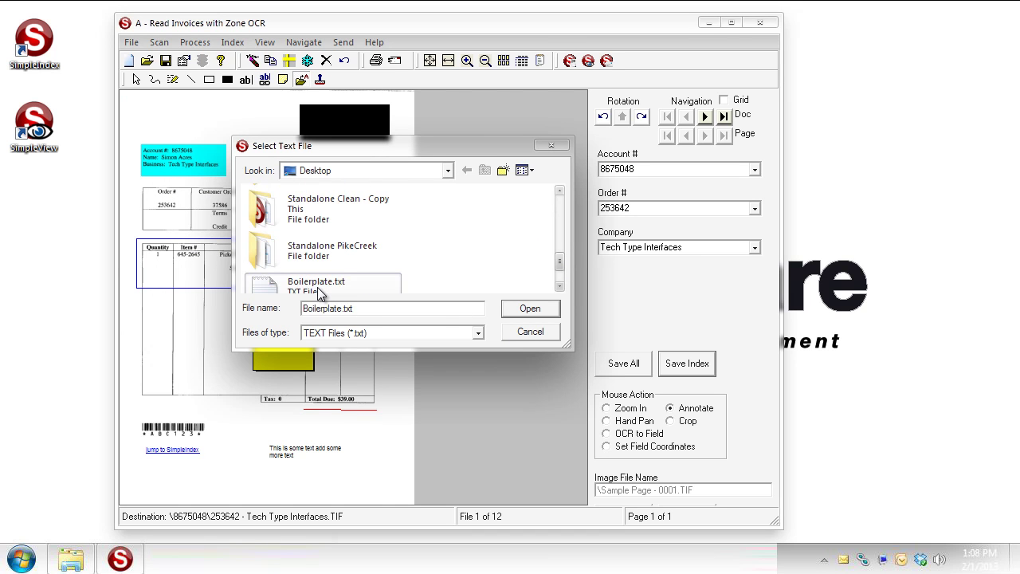
left_click(528, 308)
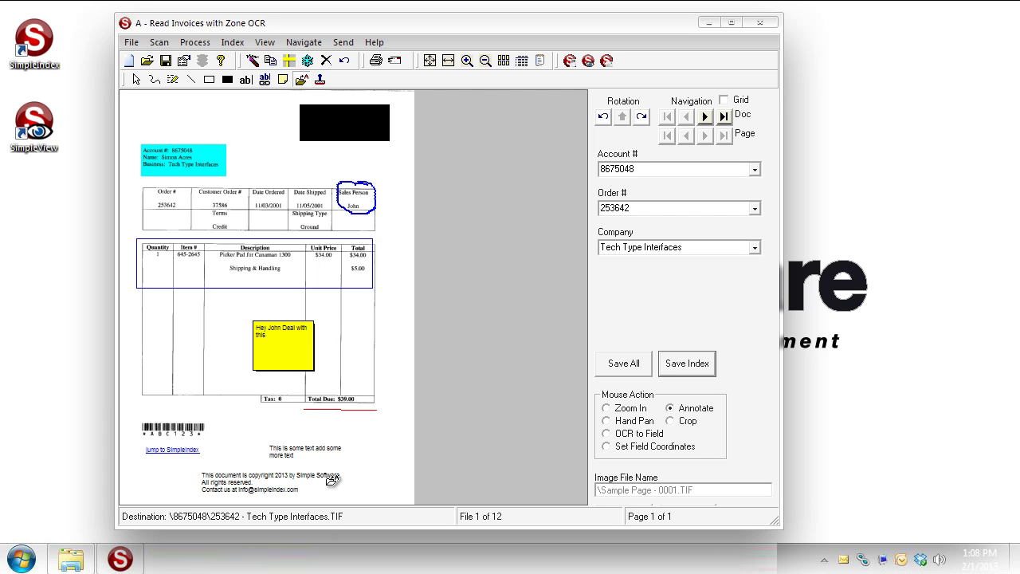
Step: Create a text rubber stamp named "Paid" with the text "PAID" followed by the date code %x
left_click(318, 83)
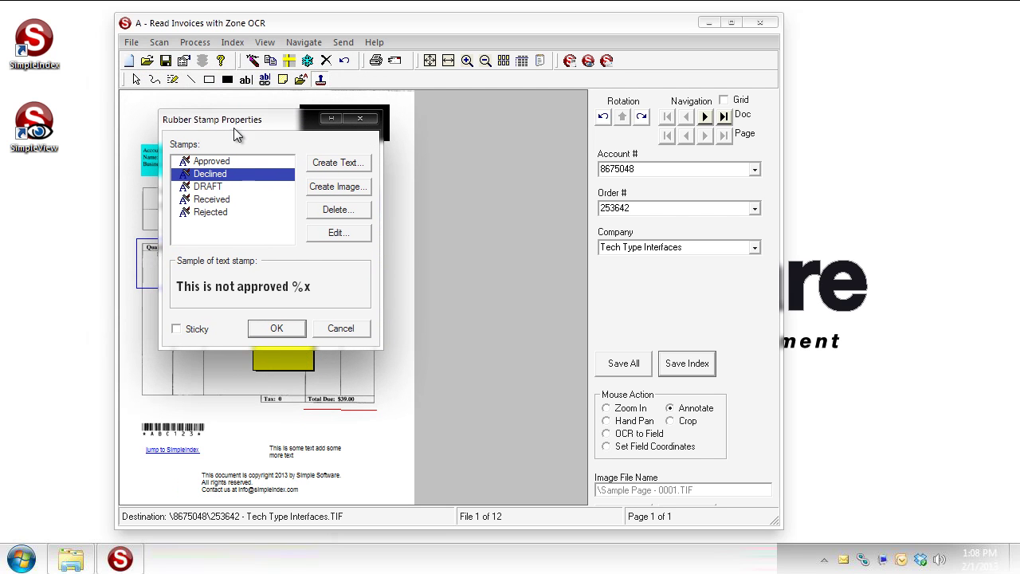
left_click(330, 163)
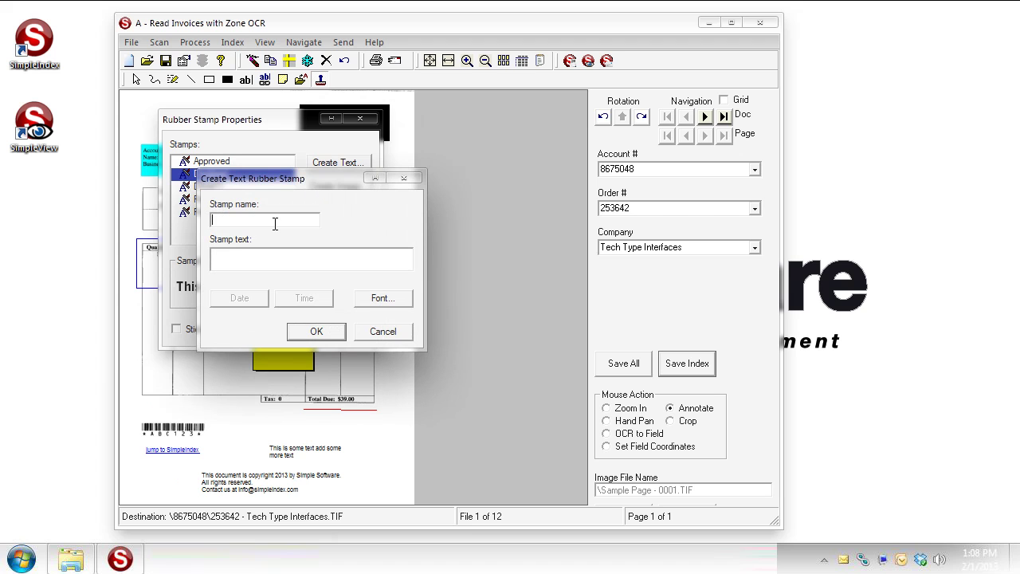
type("Paid")
left_click(286, 259)
type("PAID")
left_click(256, 300)
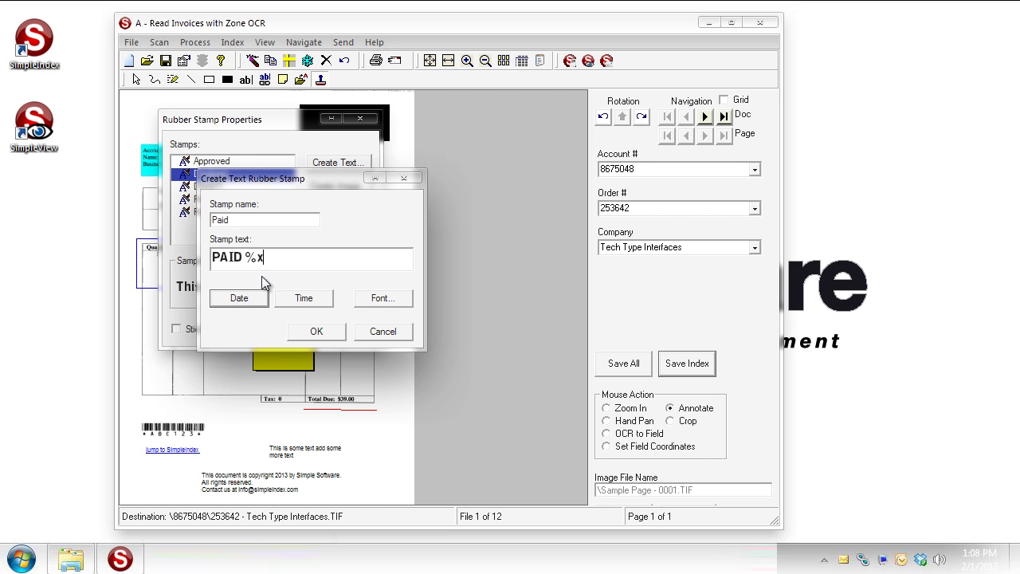
Step: Set the Paid stamp's font to Elephant at size 36 and save the new stamp
left_click(376, 301)
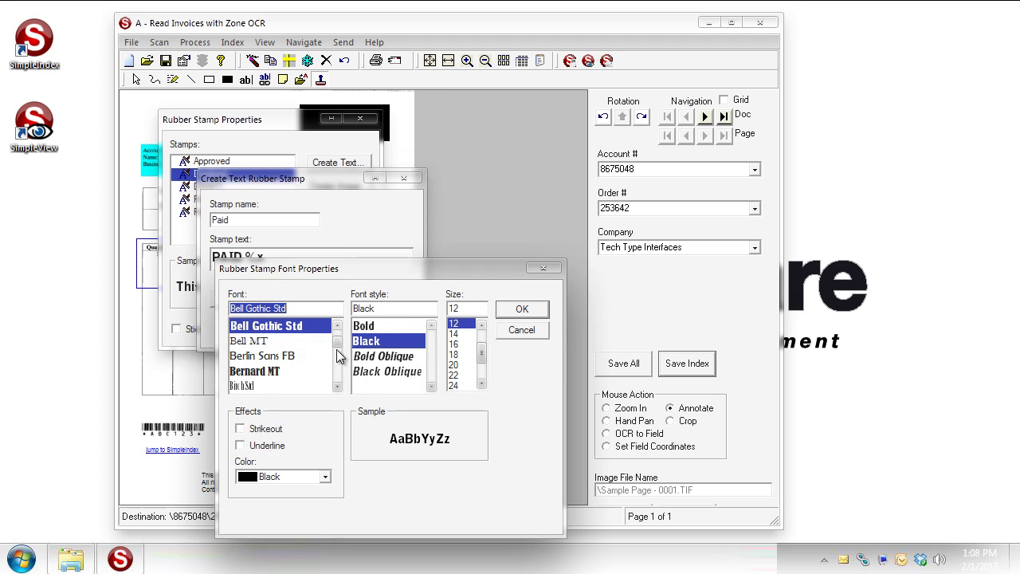
scroll(338, 351, "down", 10)
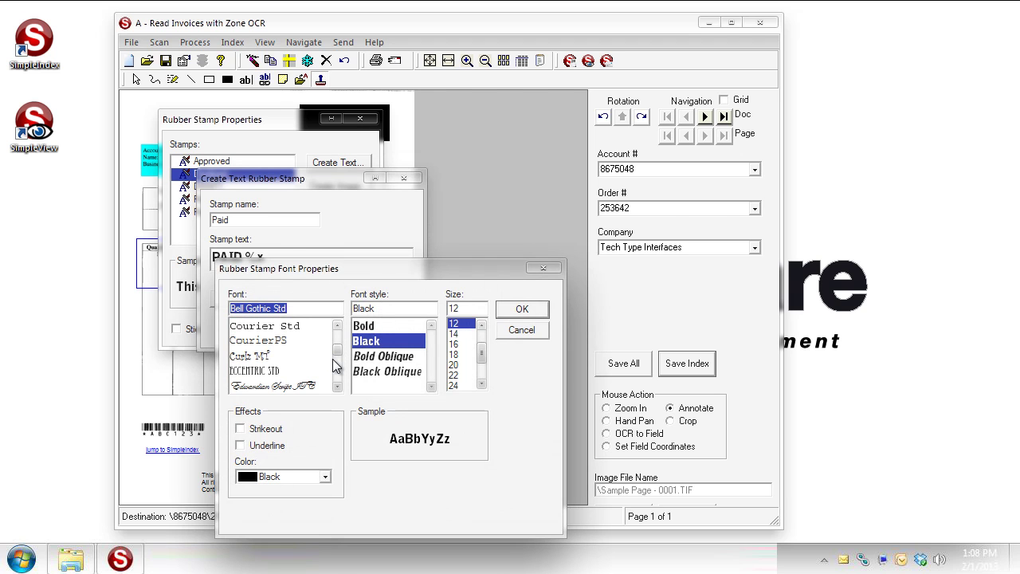
scroll(333, 381, "down", 5)
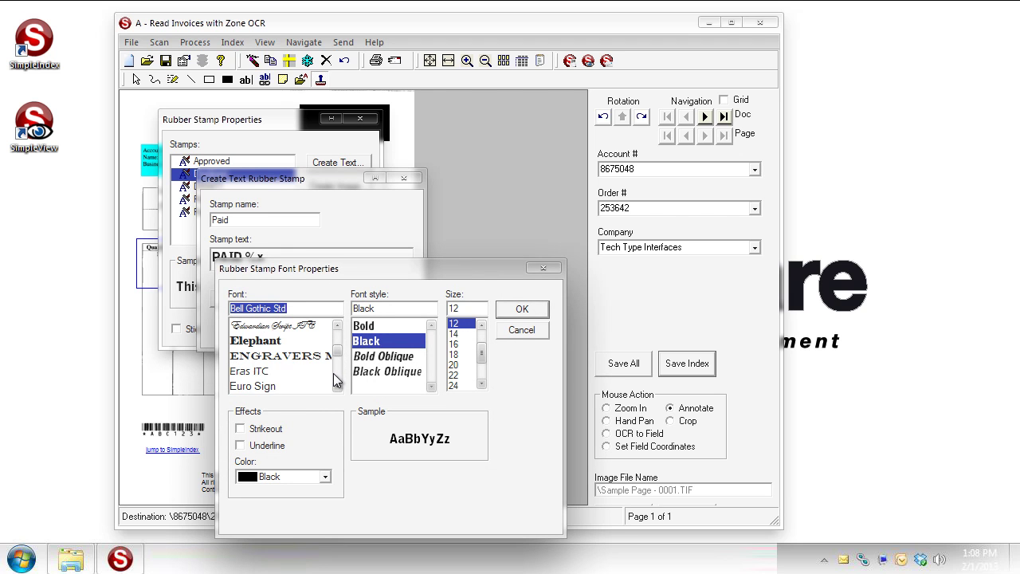
left_click(269, 342)
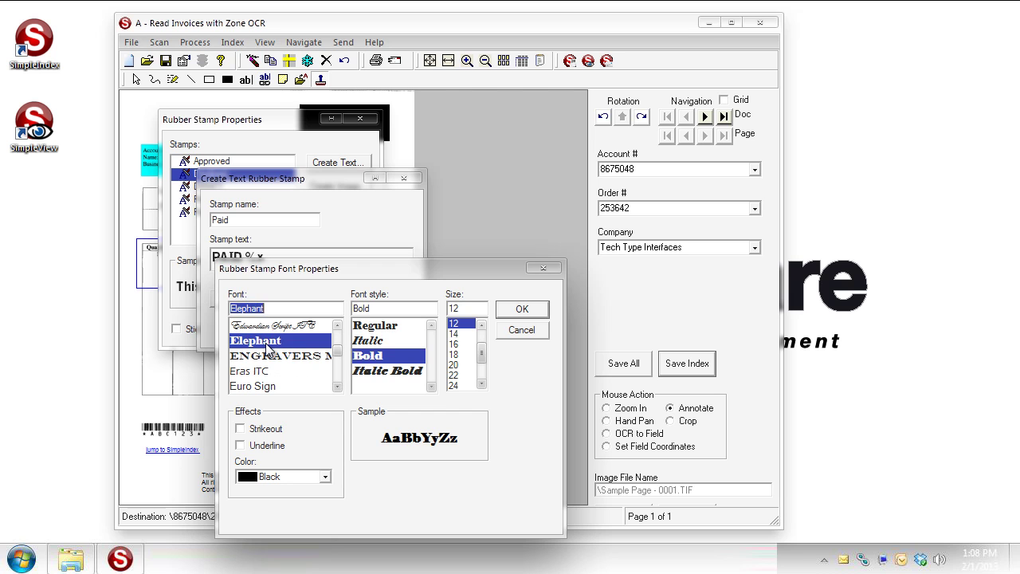
scroll(479, 381, "down", 2)
left_click(460, 366)
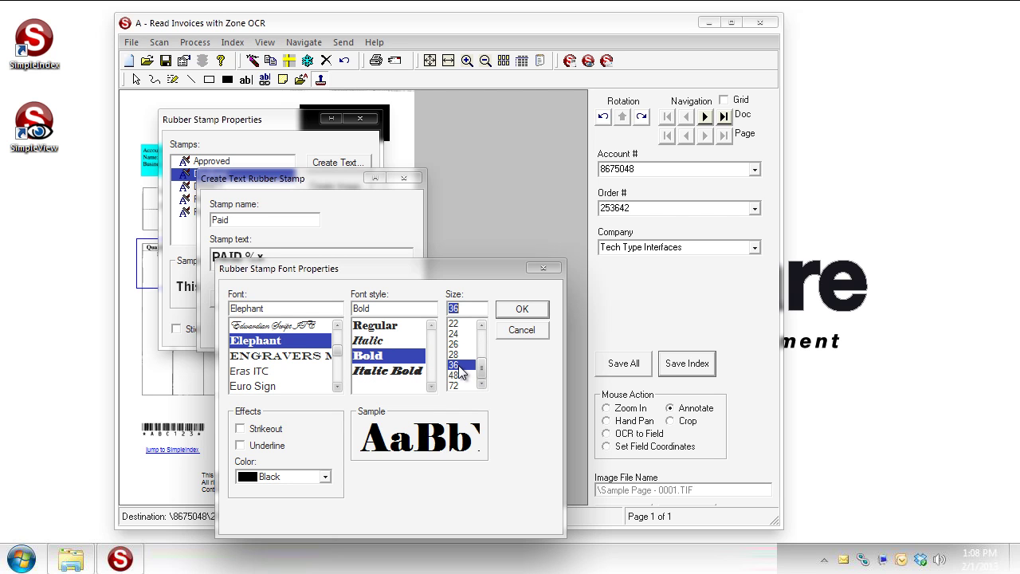
left_click(519, 310)
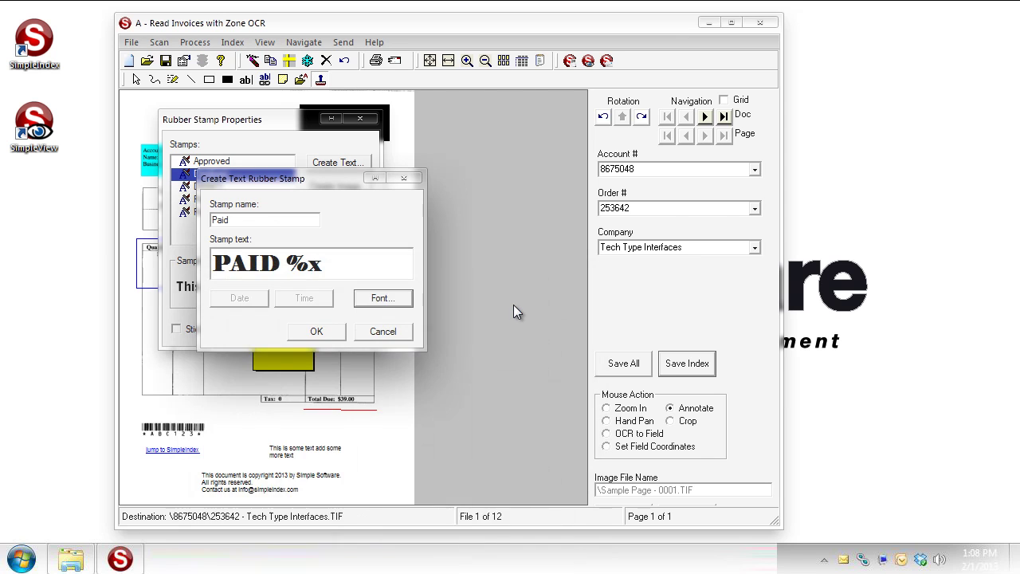
left_click(332, 330)
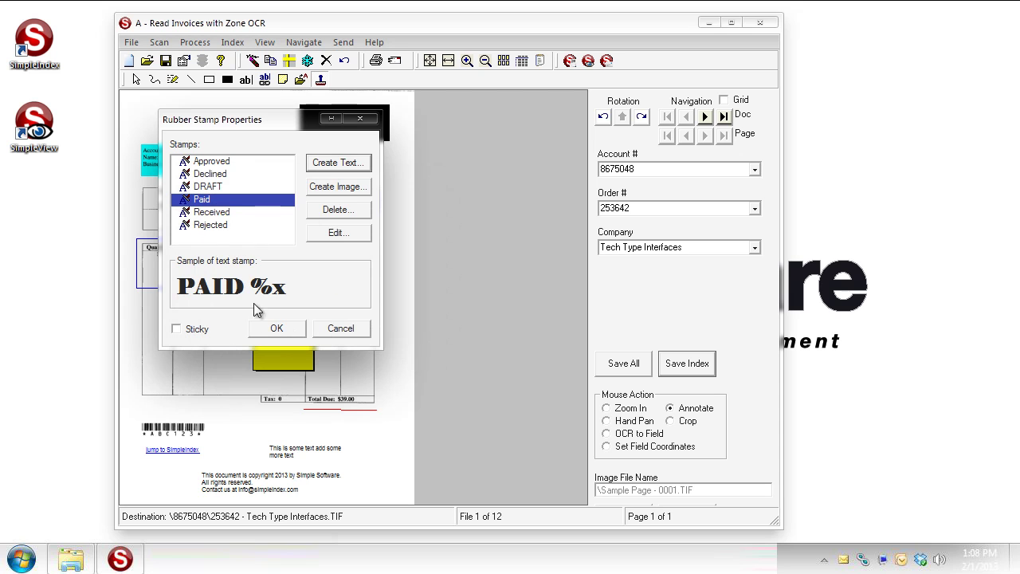
Step: Place the Paid stamp across the lower part of the invoice's item table
left_click(264, 330)
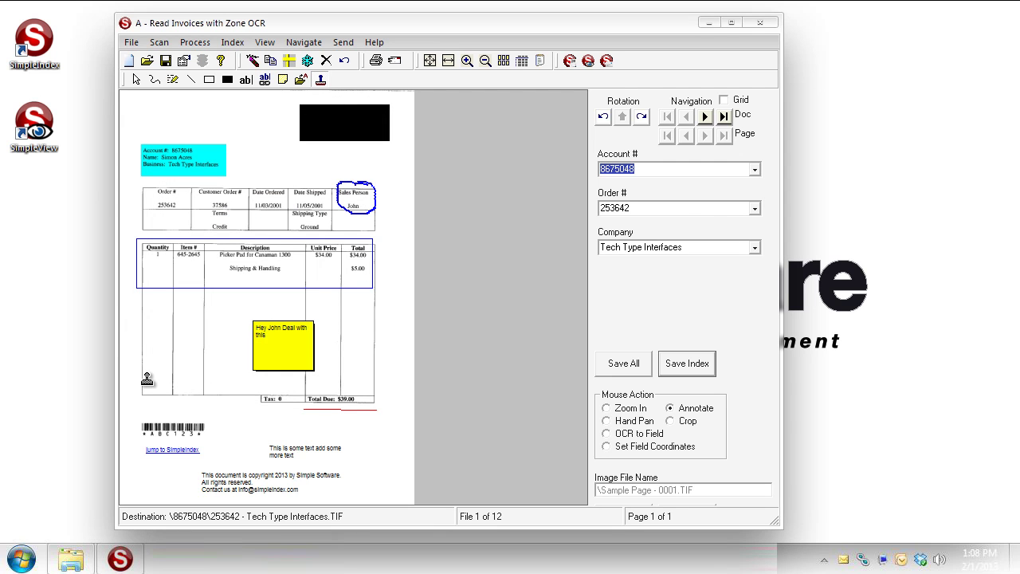
left_click(152, 327)
double_click(157, 355)
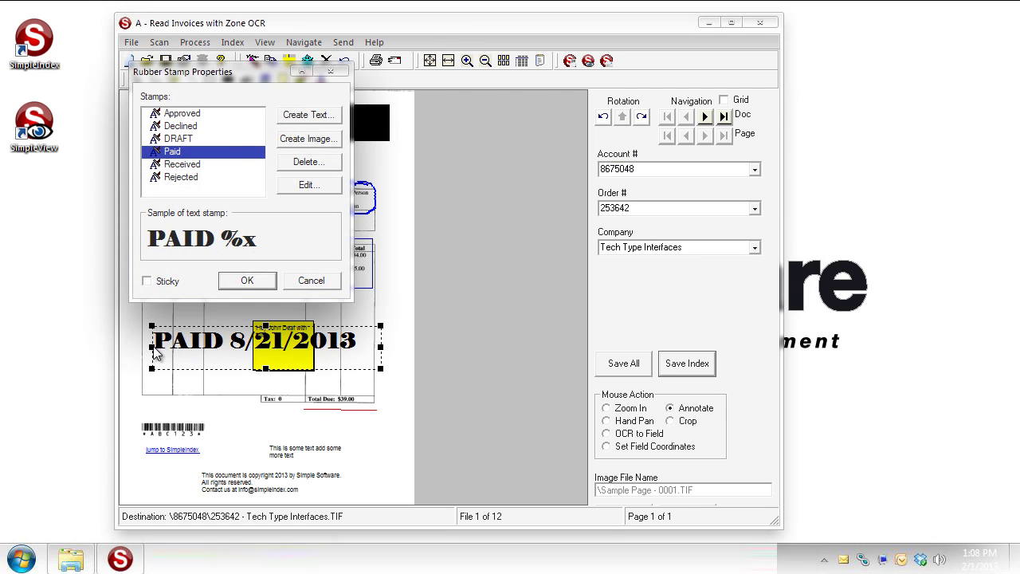
left_click(248, 281)
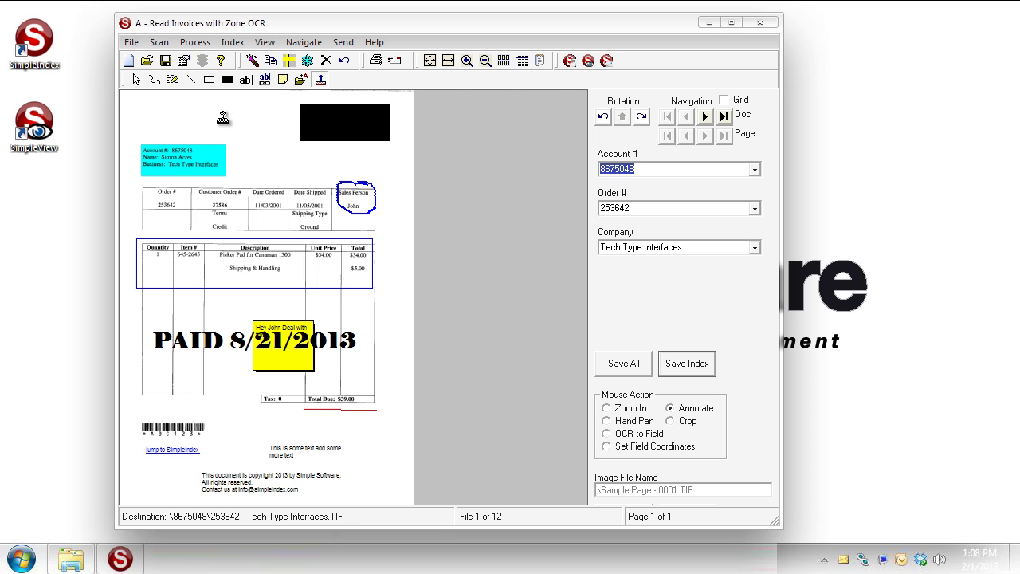
Step: Create an image rubber stamp named "Signature" from the file signature_50%.jpg in Documents
right_click(317, 84)
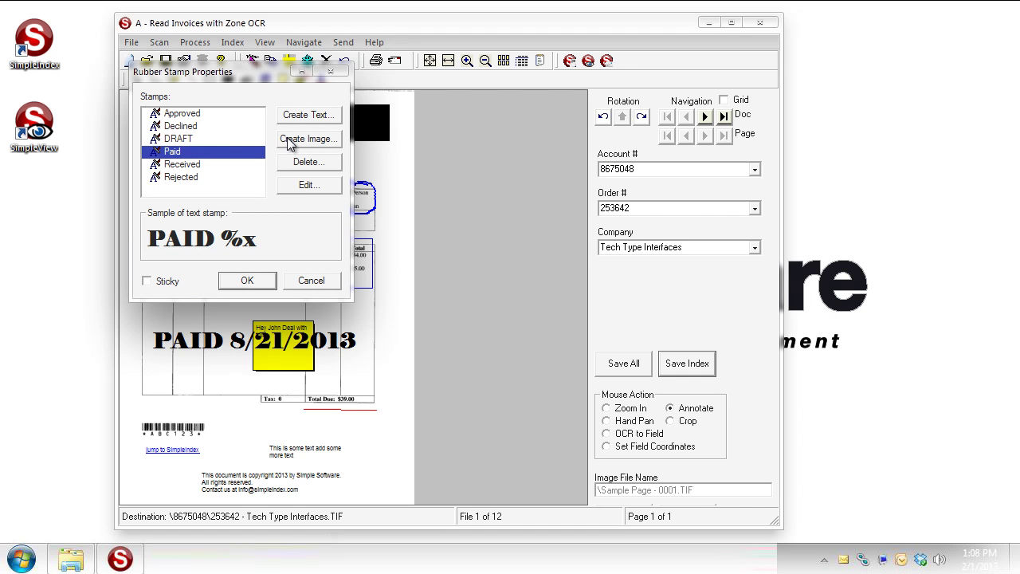
left_click(288, 139)
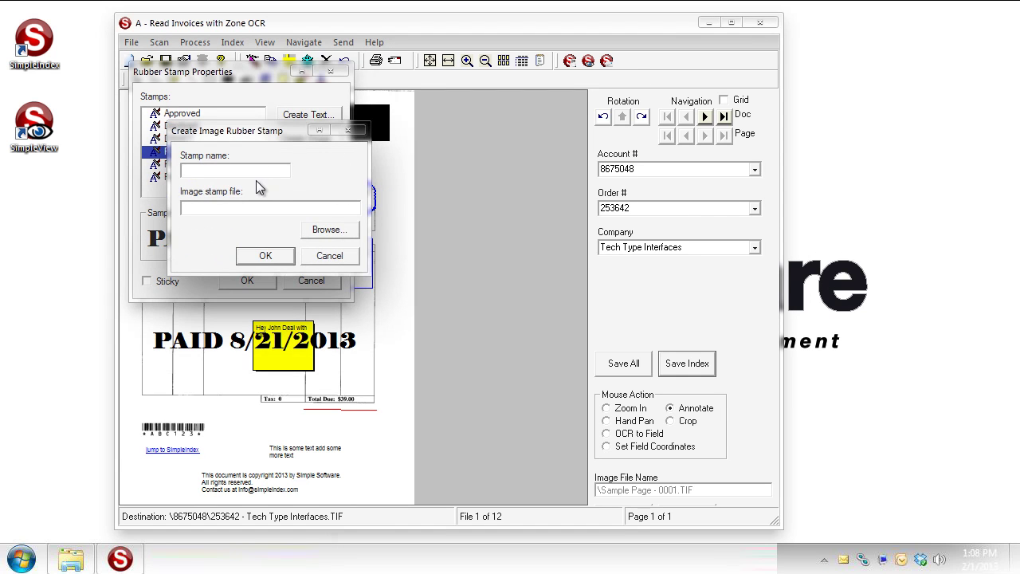
type("Signature")
left_click(344, 236)
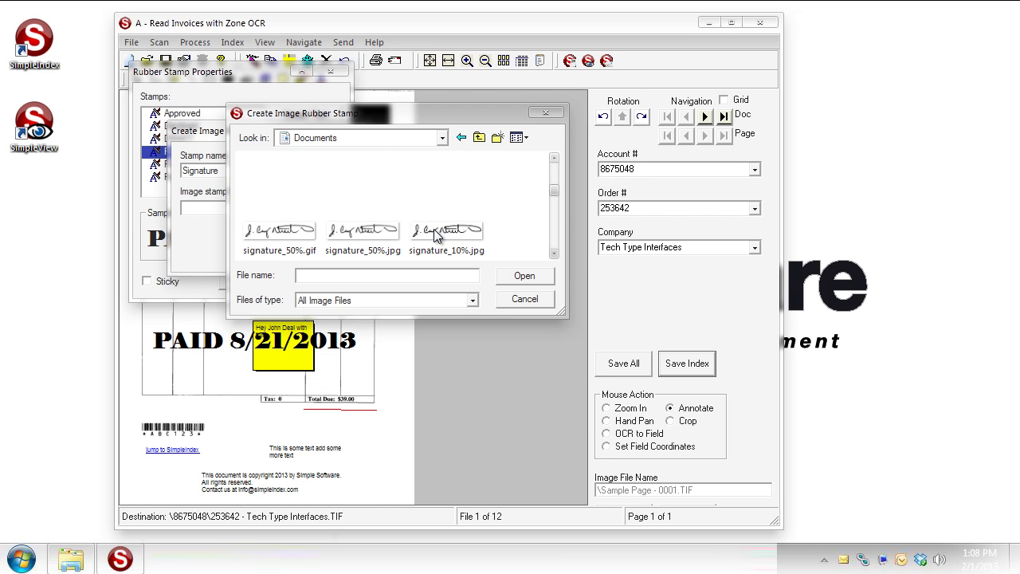
left_click(373, 234)
double_click(374, 233)
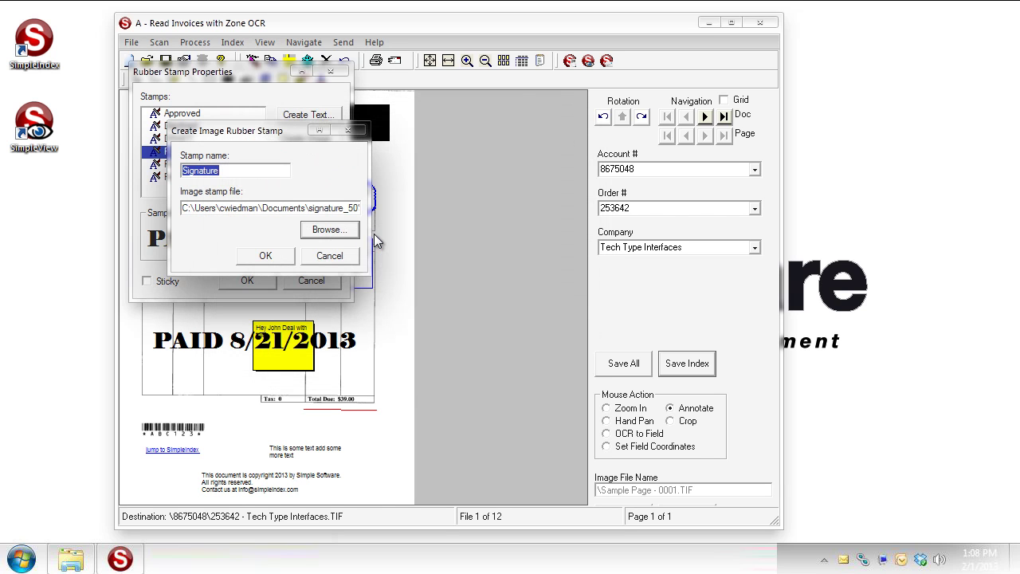
left_click(275, 258)
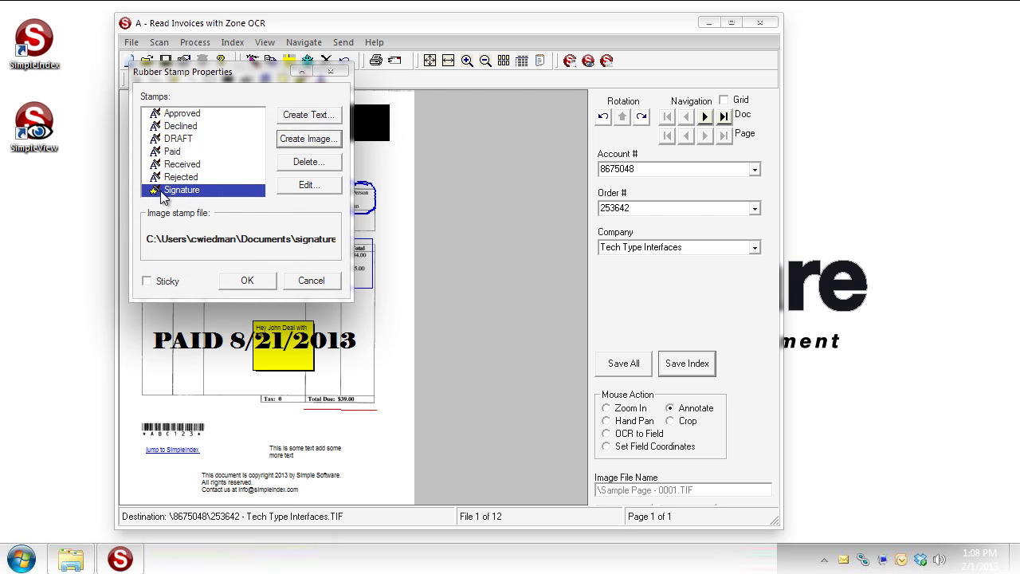
Step: Place the Signature stamp below the Total Due line and shift it so the whole signature fits on the page
left_click(261, 281)
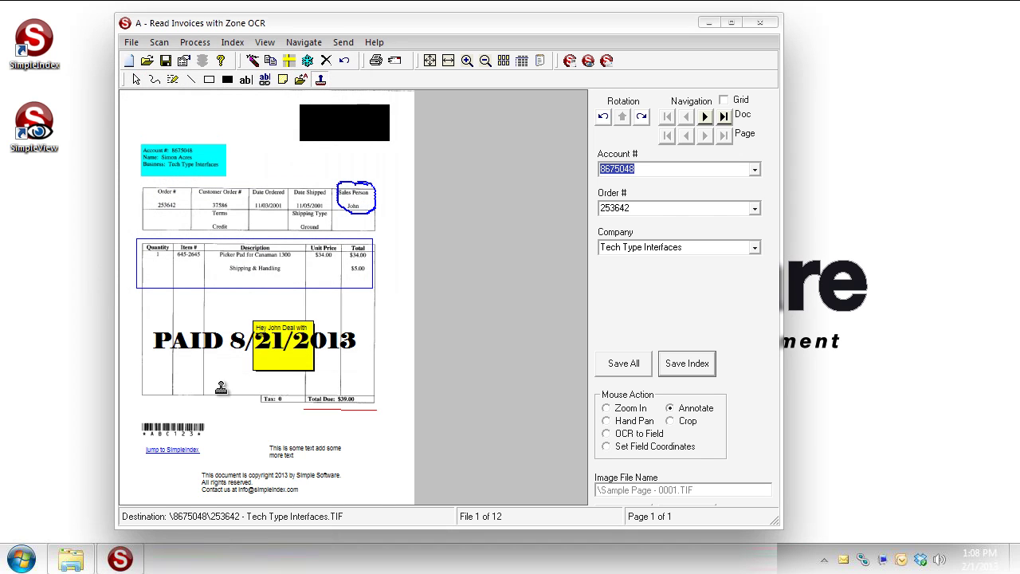
left_click(282, 416)
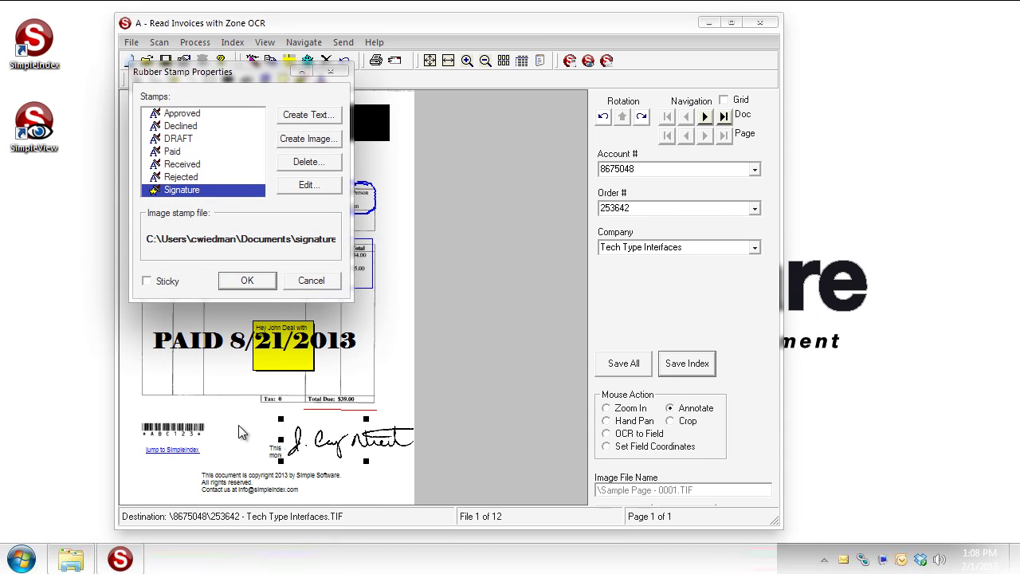
left_click(311, 281)
left_click_drag(304, 428, 258, 422)
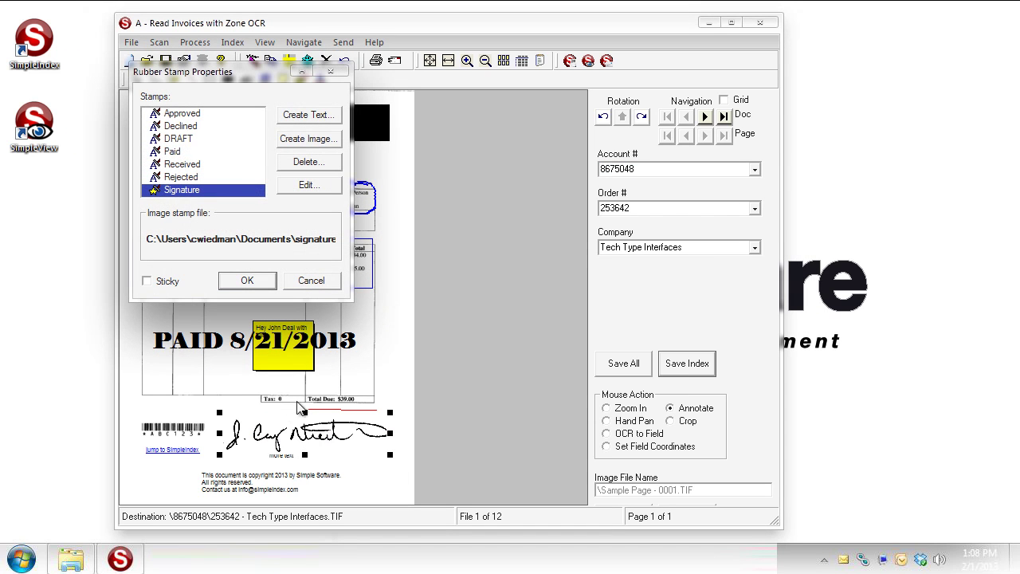
key("Escape")
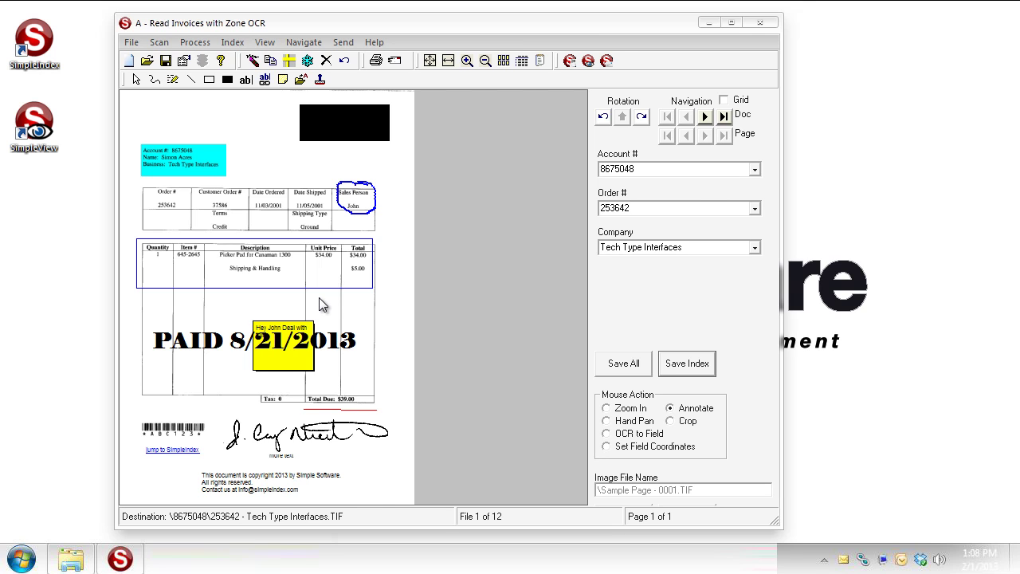
Step: Save the invoice's index together with its annotation changes and return to that document
left_click(675, 366)
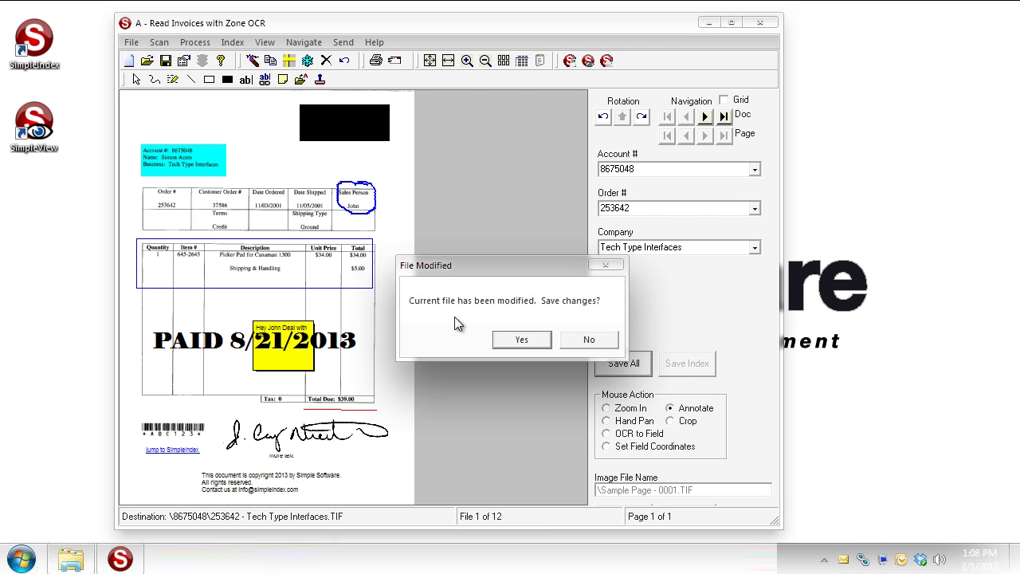
left_click(520, 340)
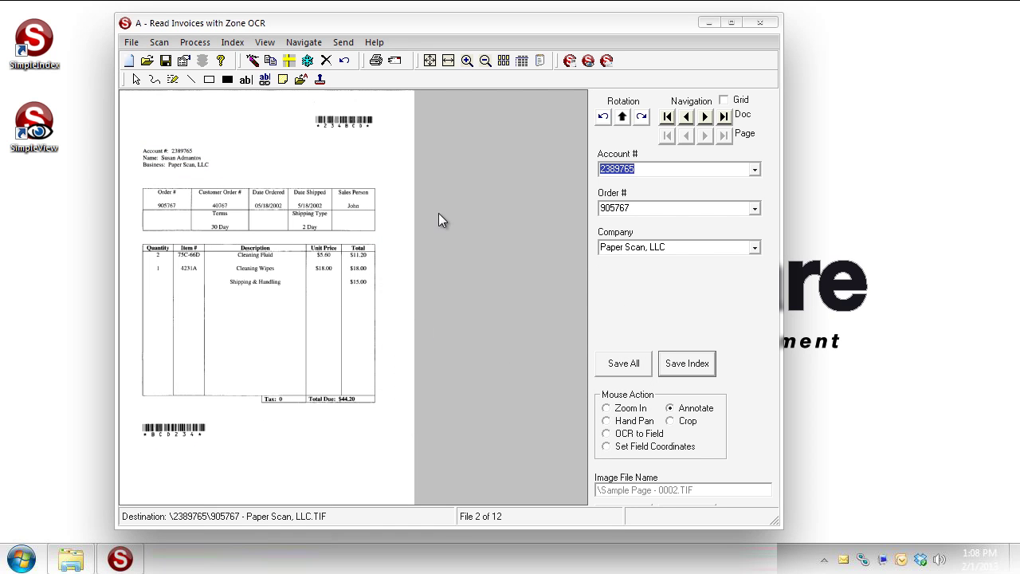
left_click(686, 116)
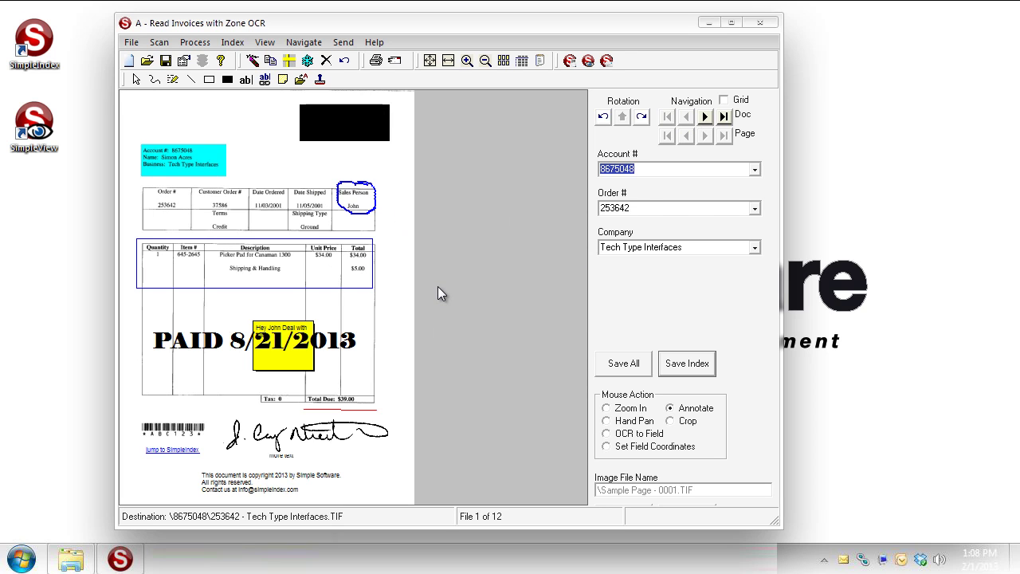